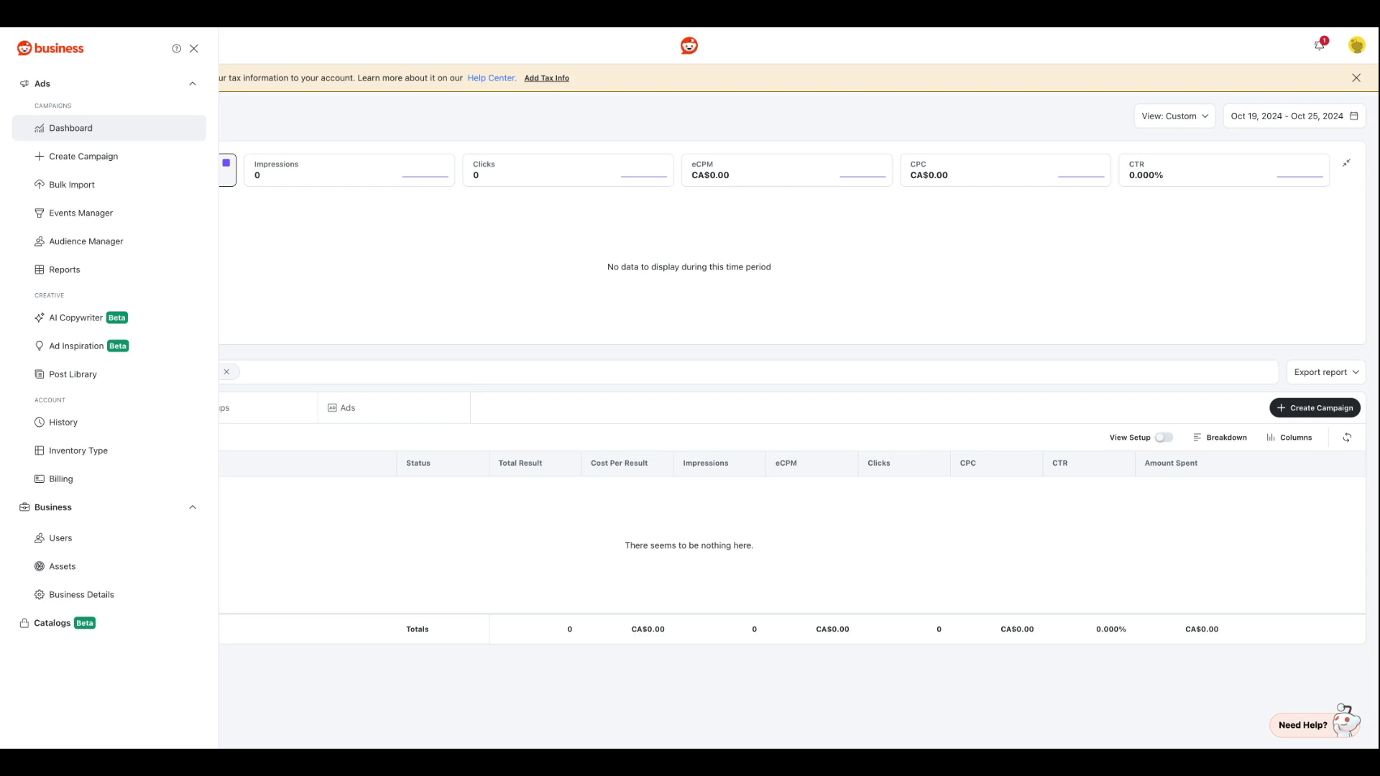
- Start a new campaign from the side menu, dismiss the tax notice, and choose Simple Create
click(542, 114)
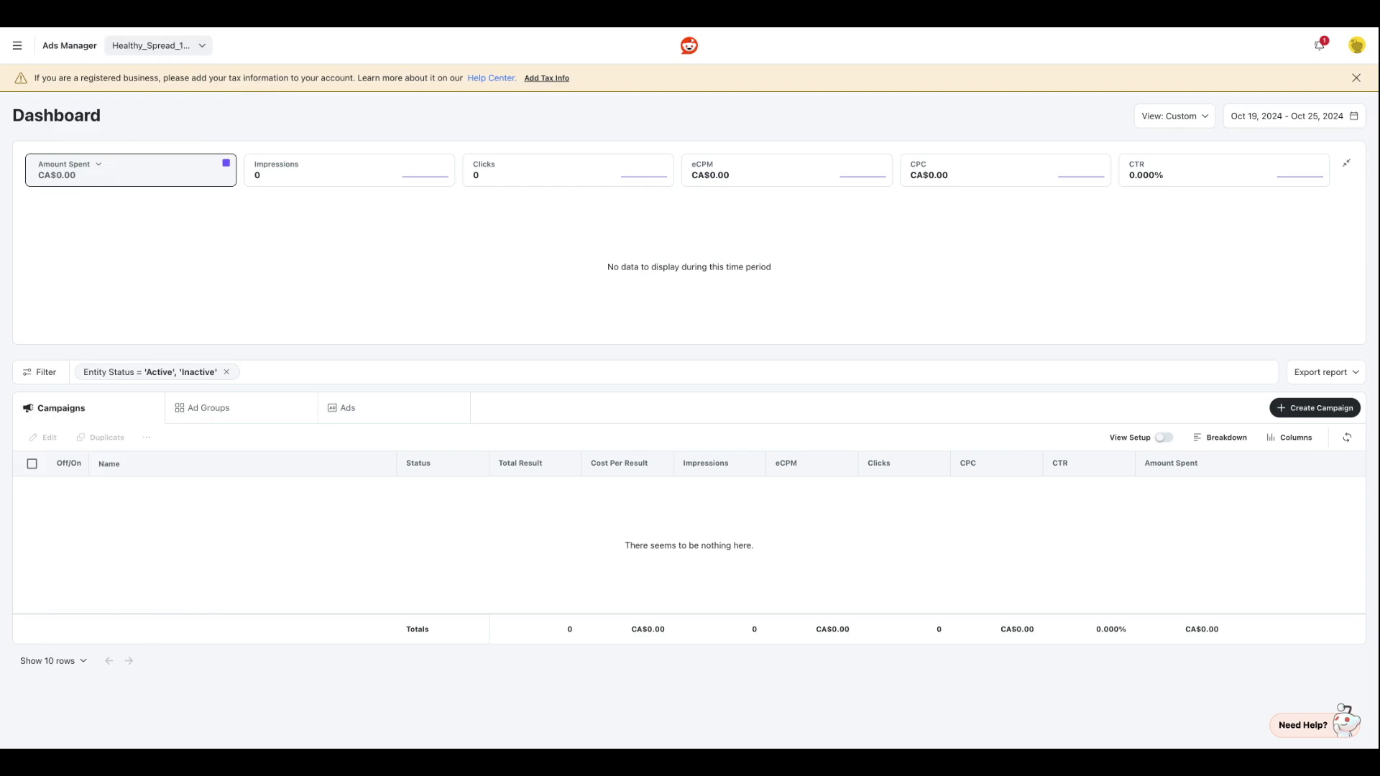
click(17, 47)
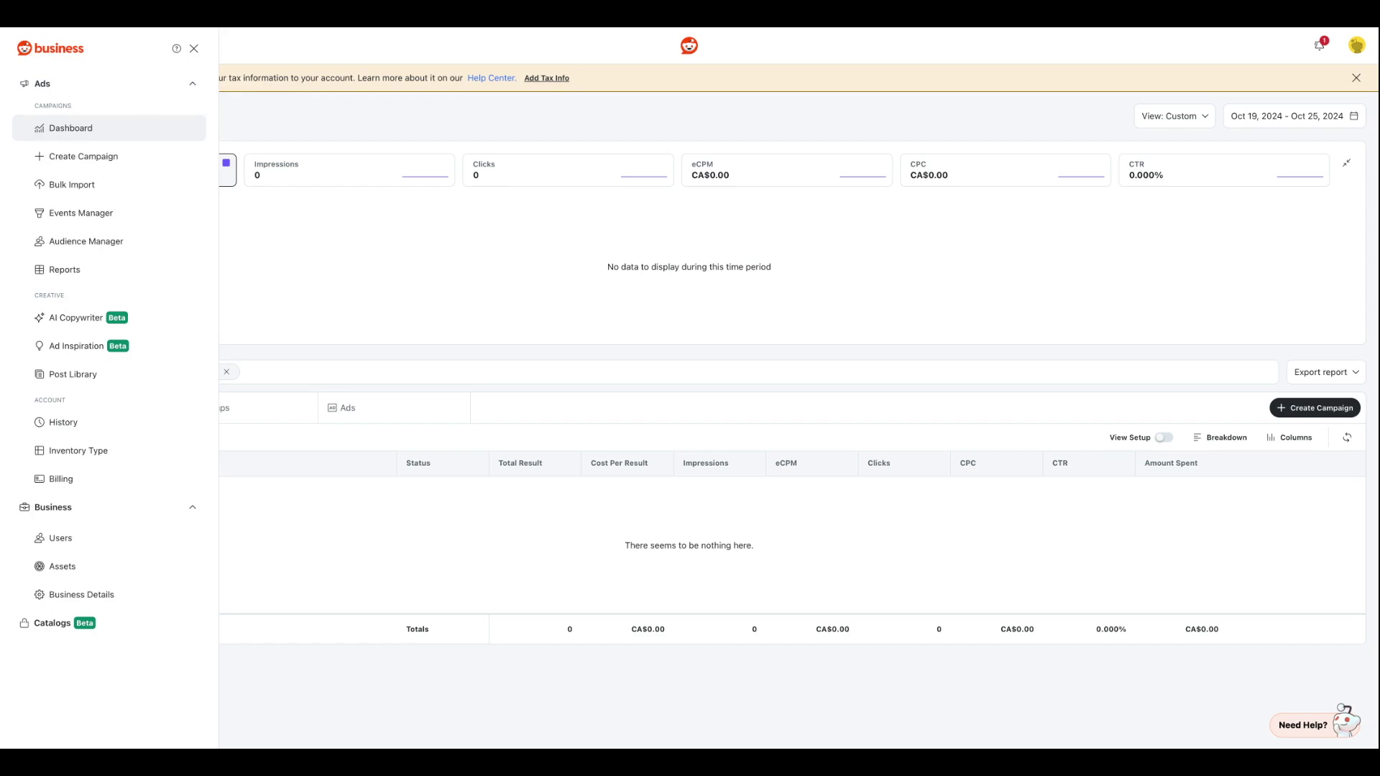
click(319, 113)
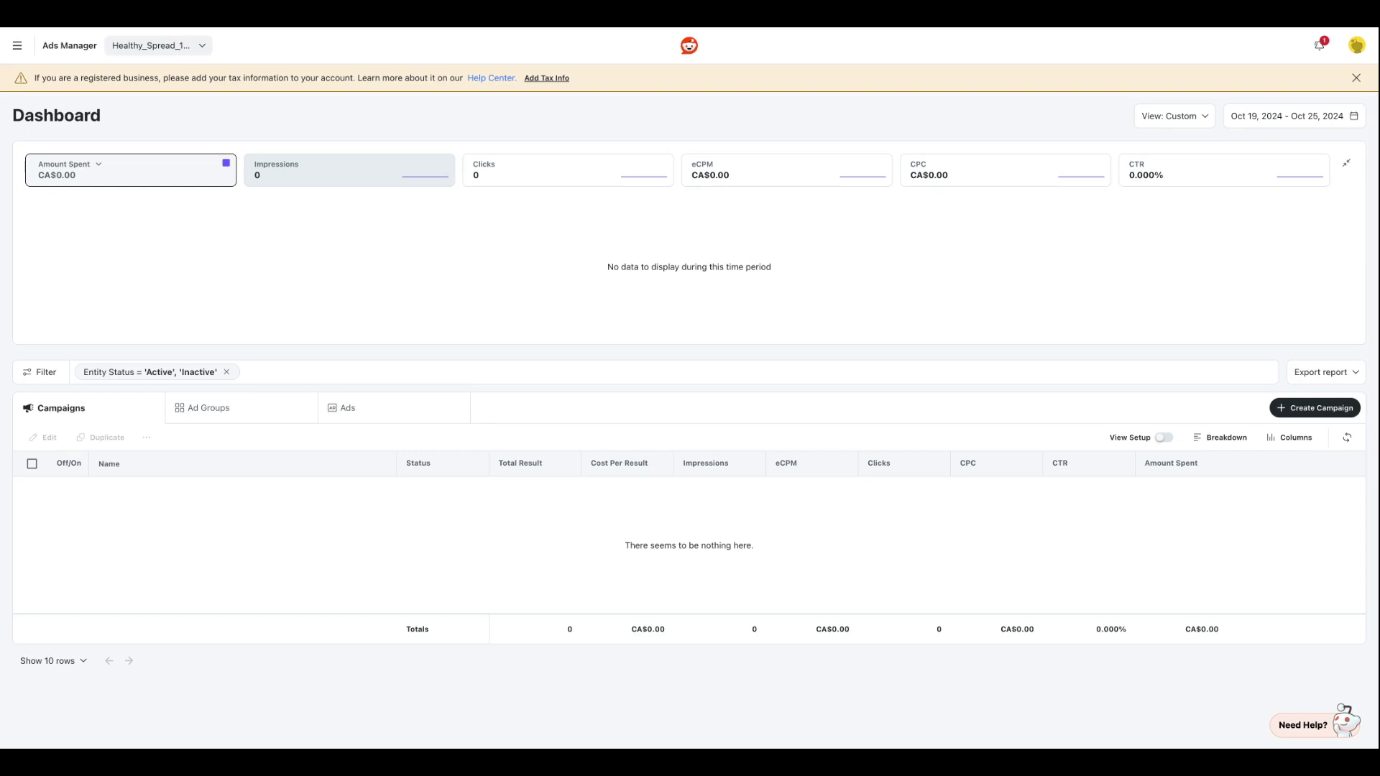
click(18, 46)
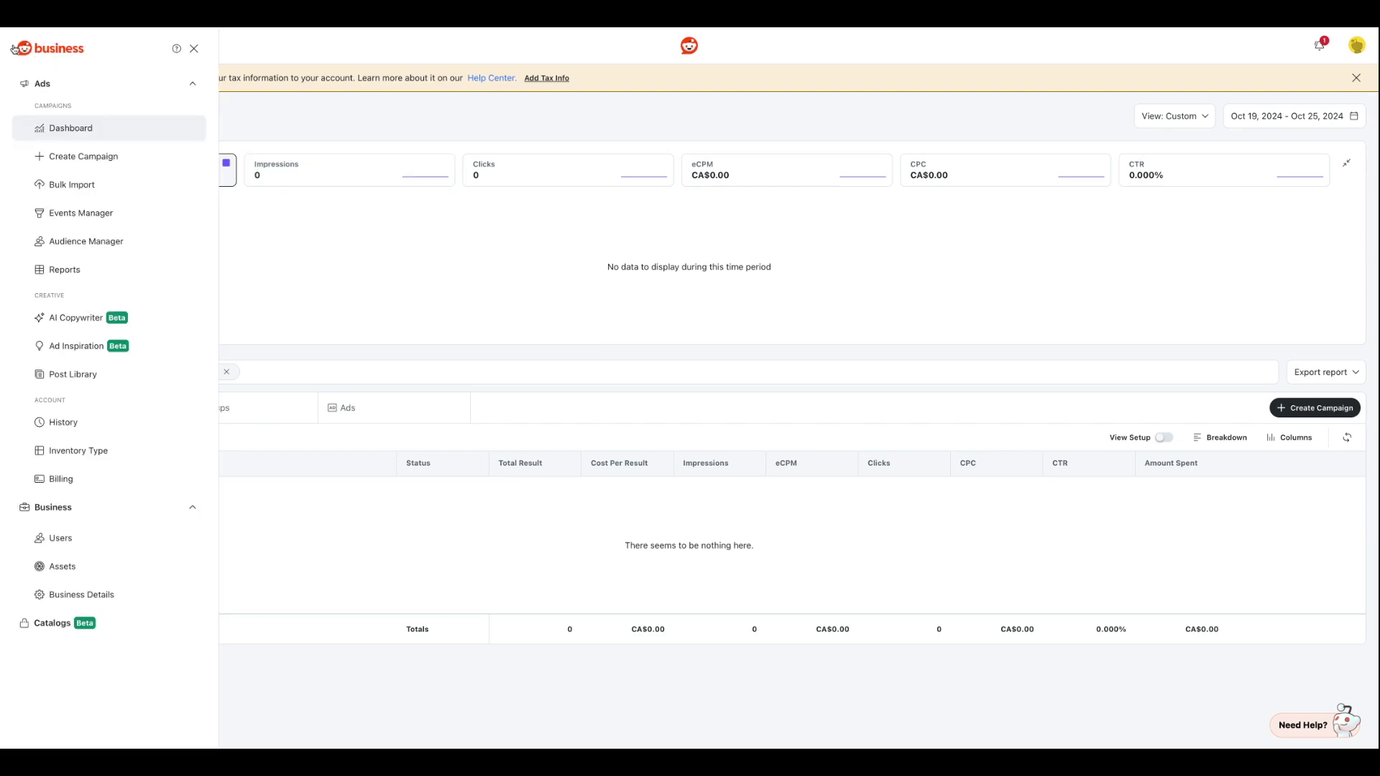
click(110, 156)
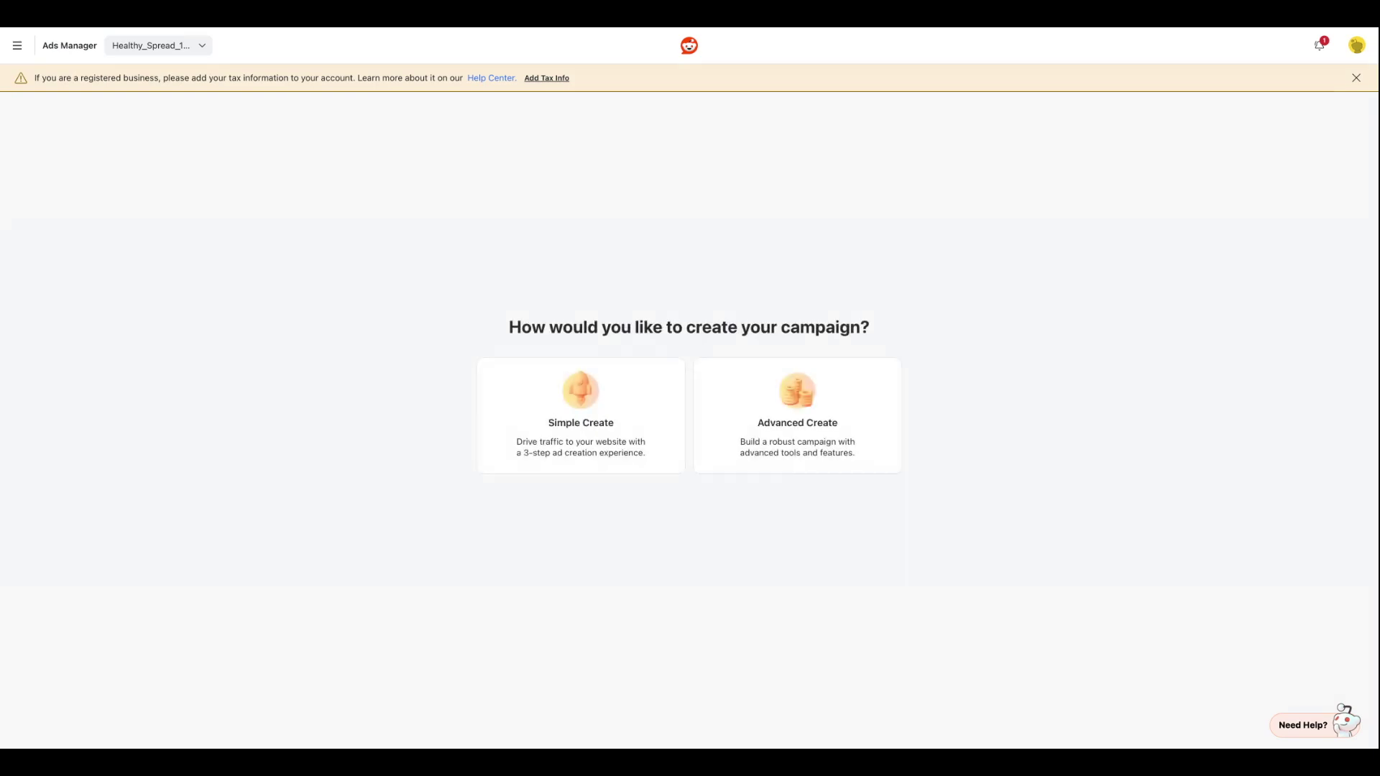
click(1357, 78)
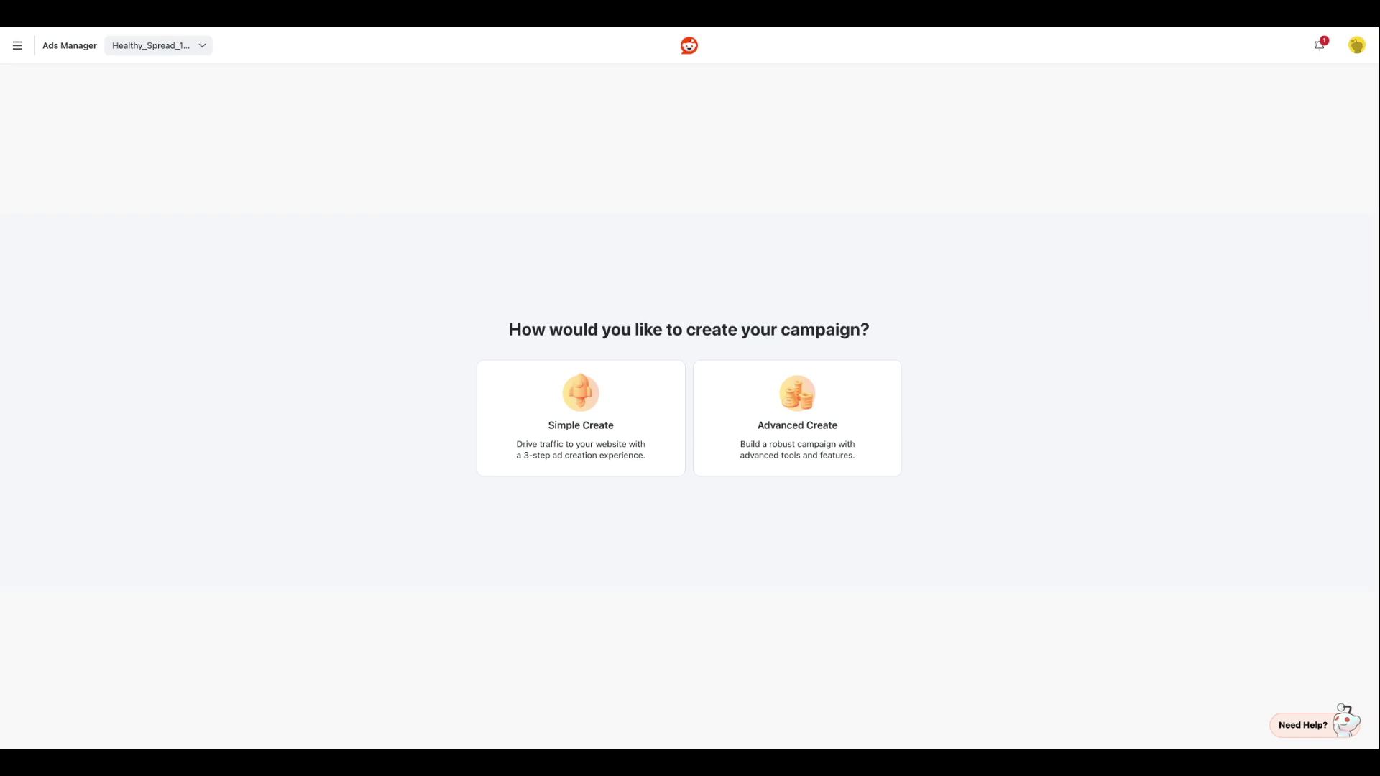
click(610, 417)
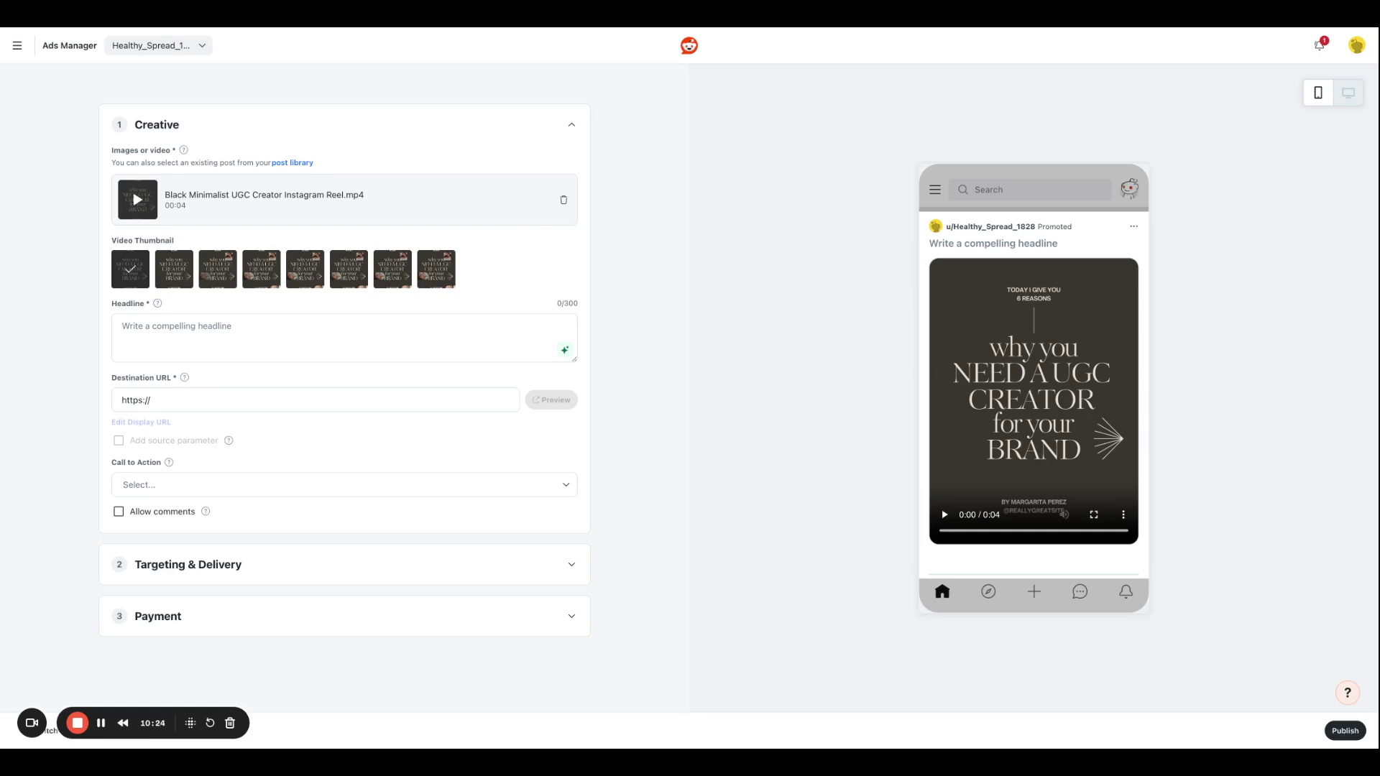
- Bring up AI-suggested headlines for the video ad and focus the empty Headline field
click(238, 348)
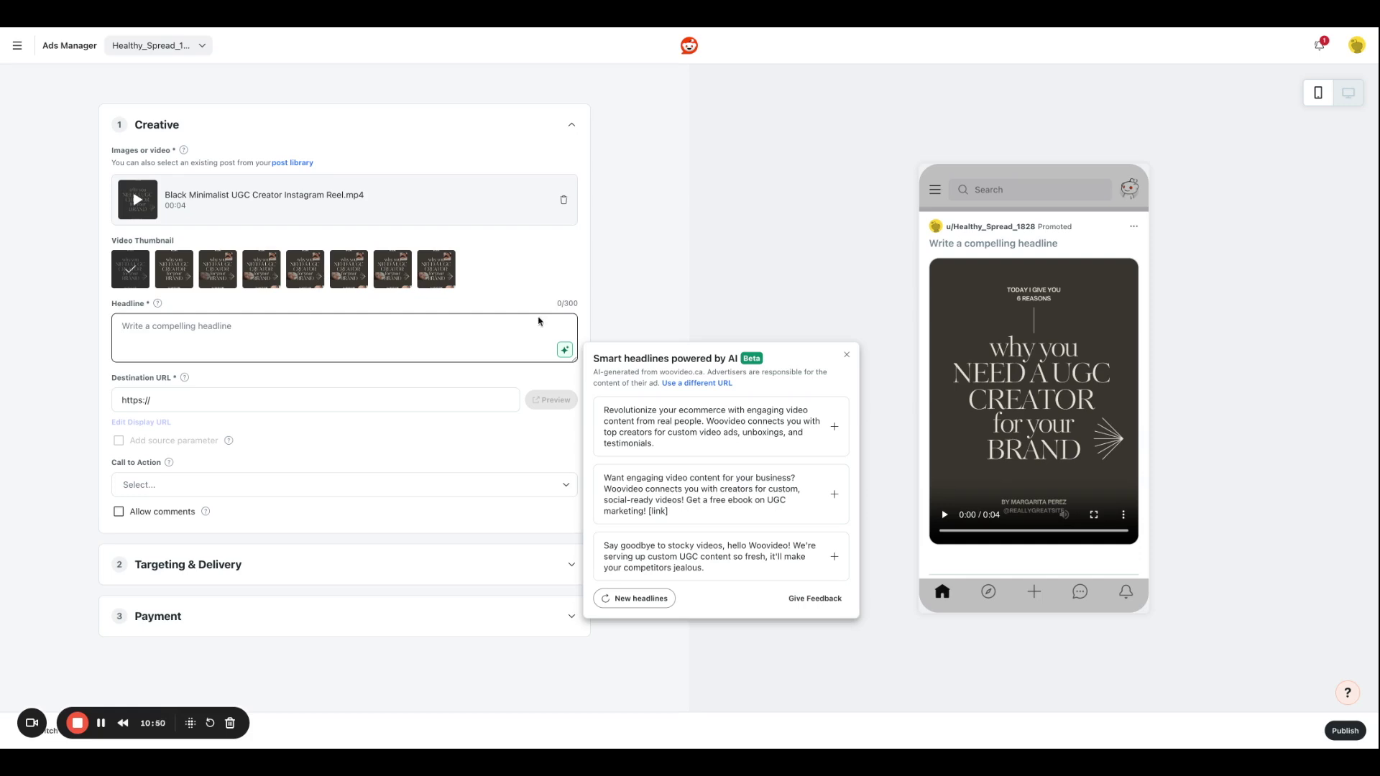
click(461, 350)
- Insert the second AI headline suggestion, about engaging video content and a free UGC ebook
click(834, 494)
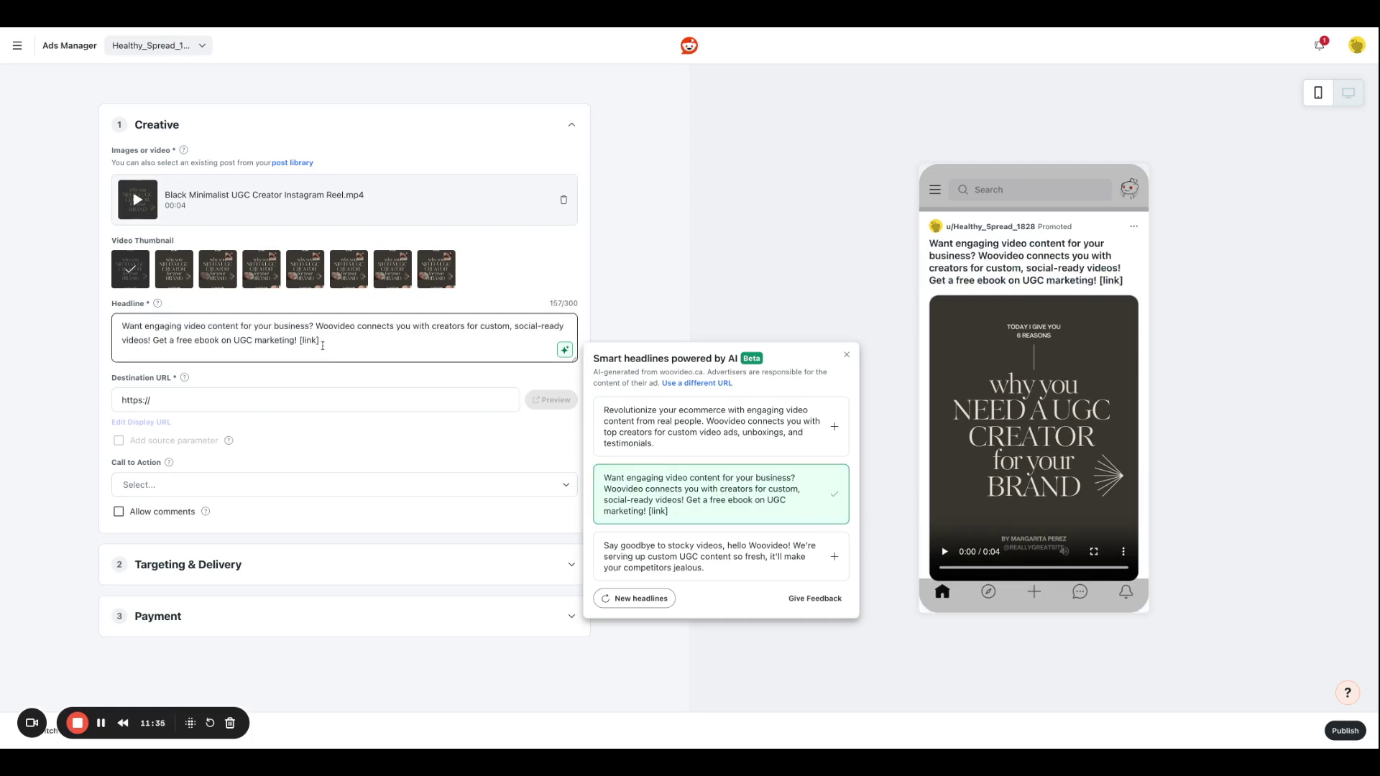
key(BackSpace)
key(BackSpace)
key(BackSpace)
key(BackSpace)
key(BackSpace)
key(BackSpace)
key(BackSpace)
click(263, 406)
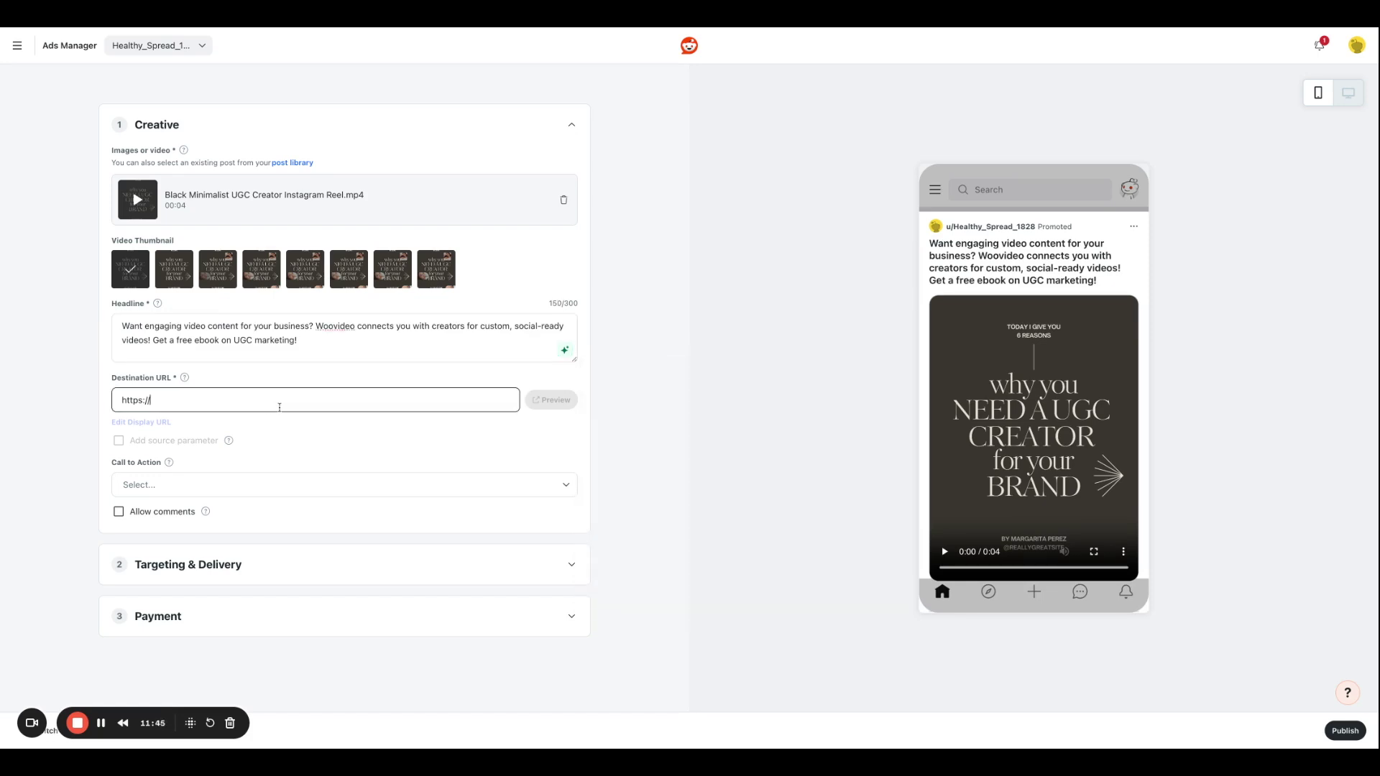
text(https://woovideo.ca)
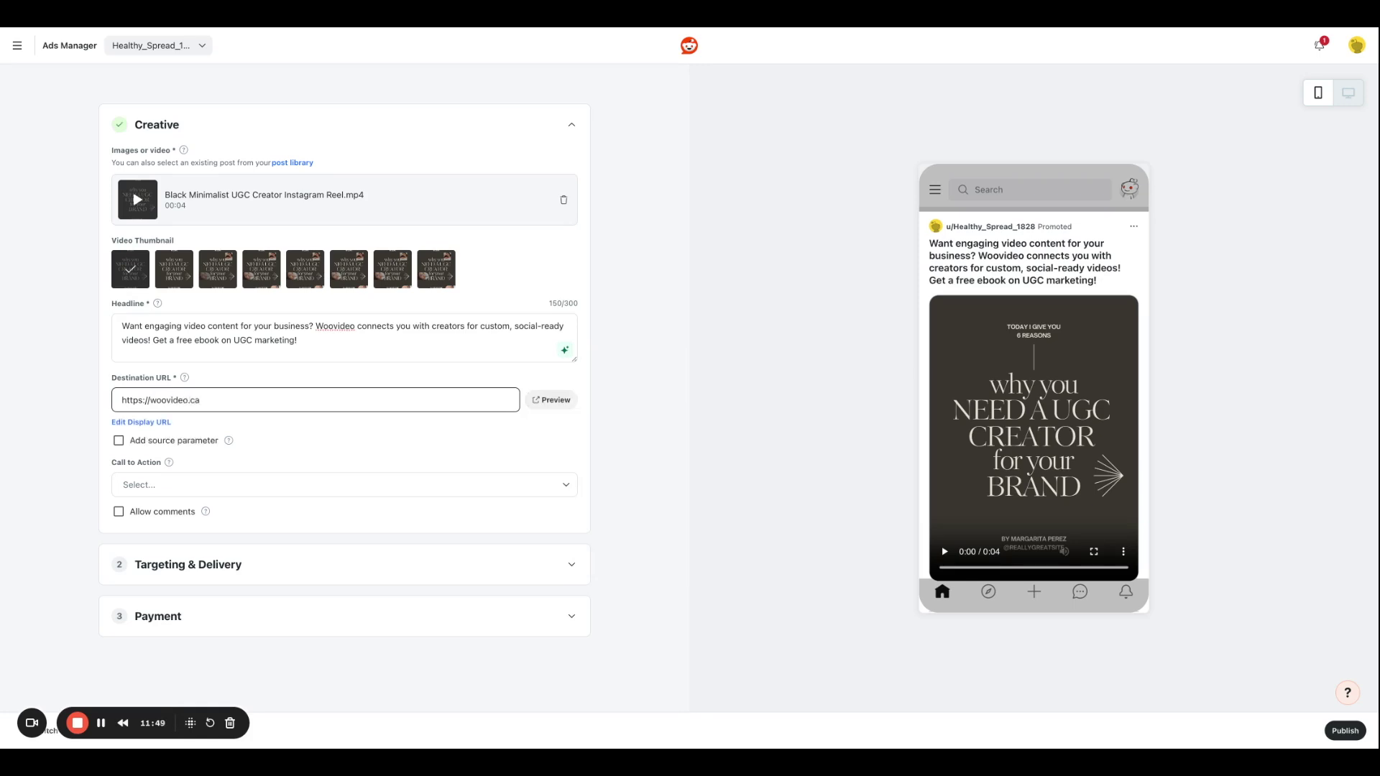
click(543, 401)
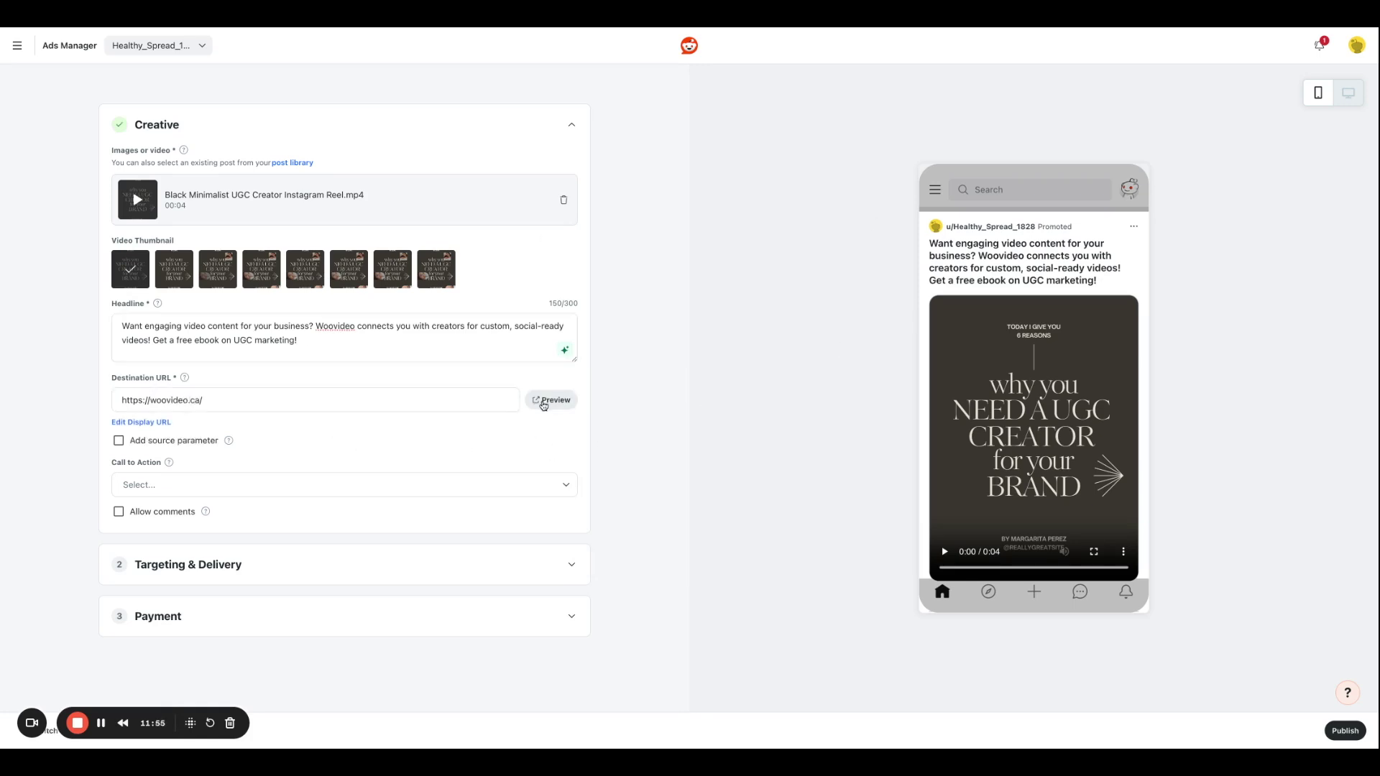
click(543, 403)
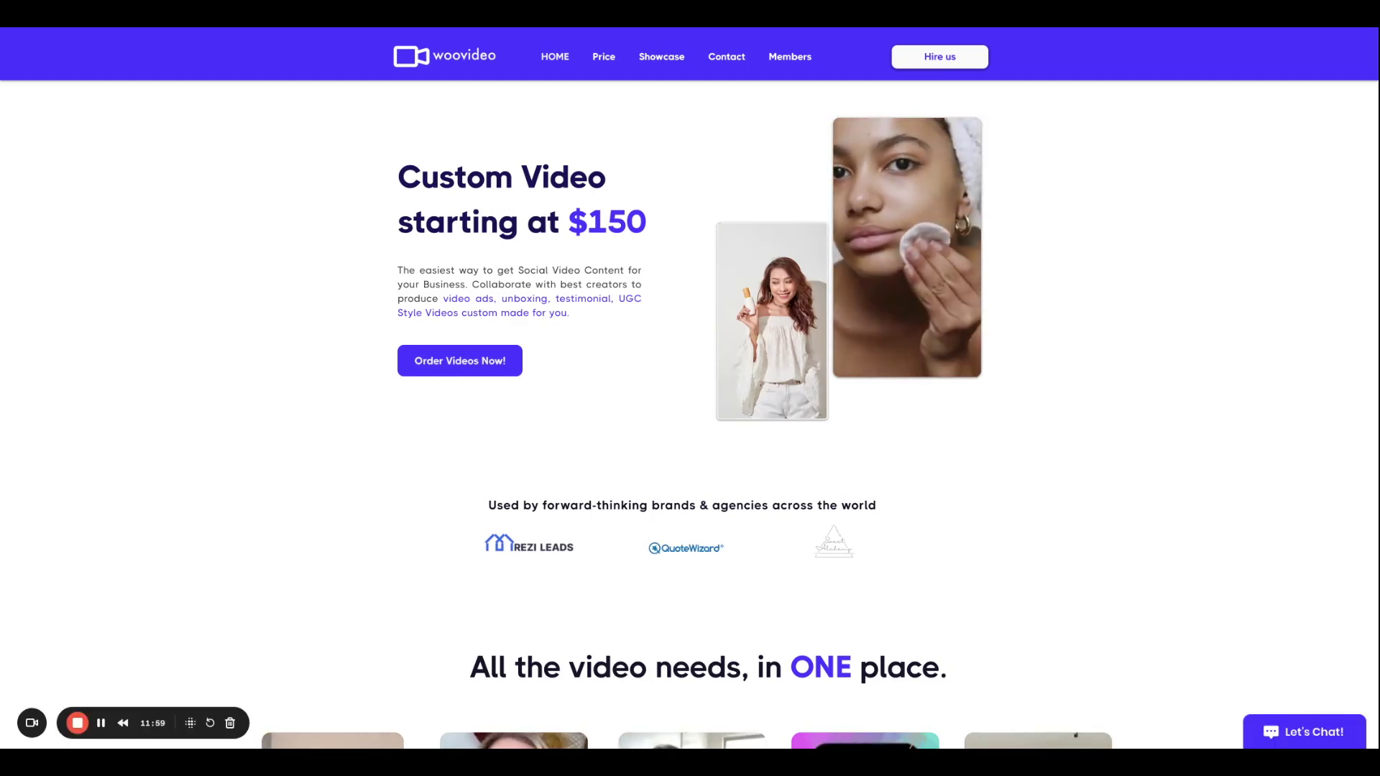
- Choose Learn More as the call to action and allow comments on the ad
click(239, 484)
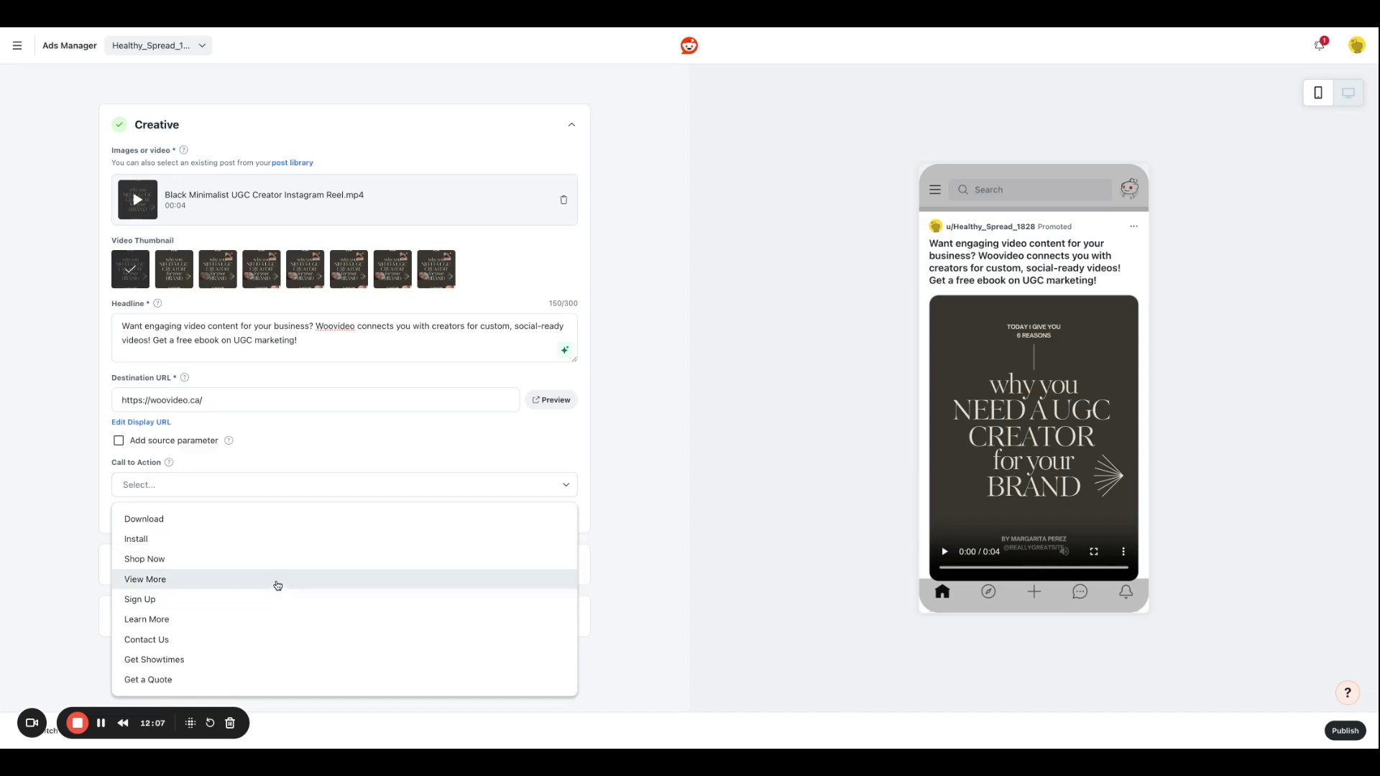
click(305, 619)
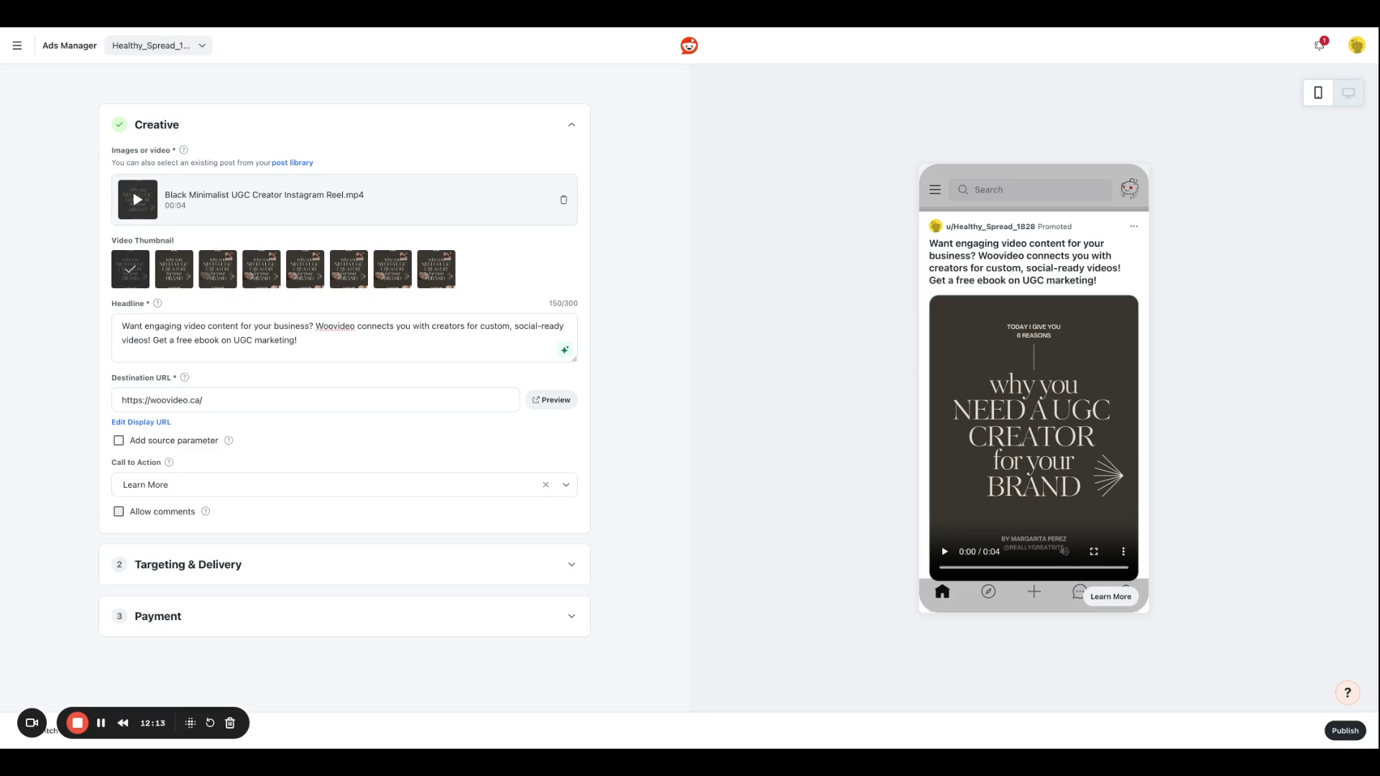
click(121, 513)
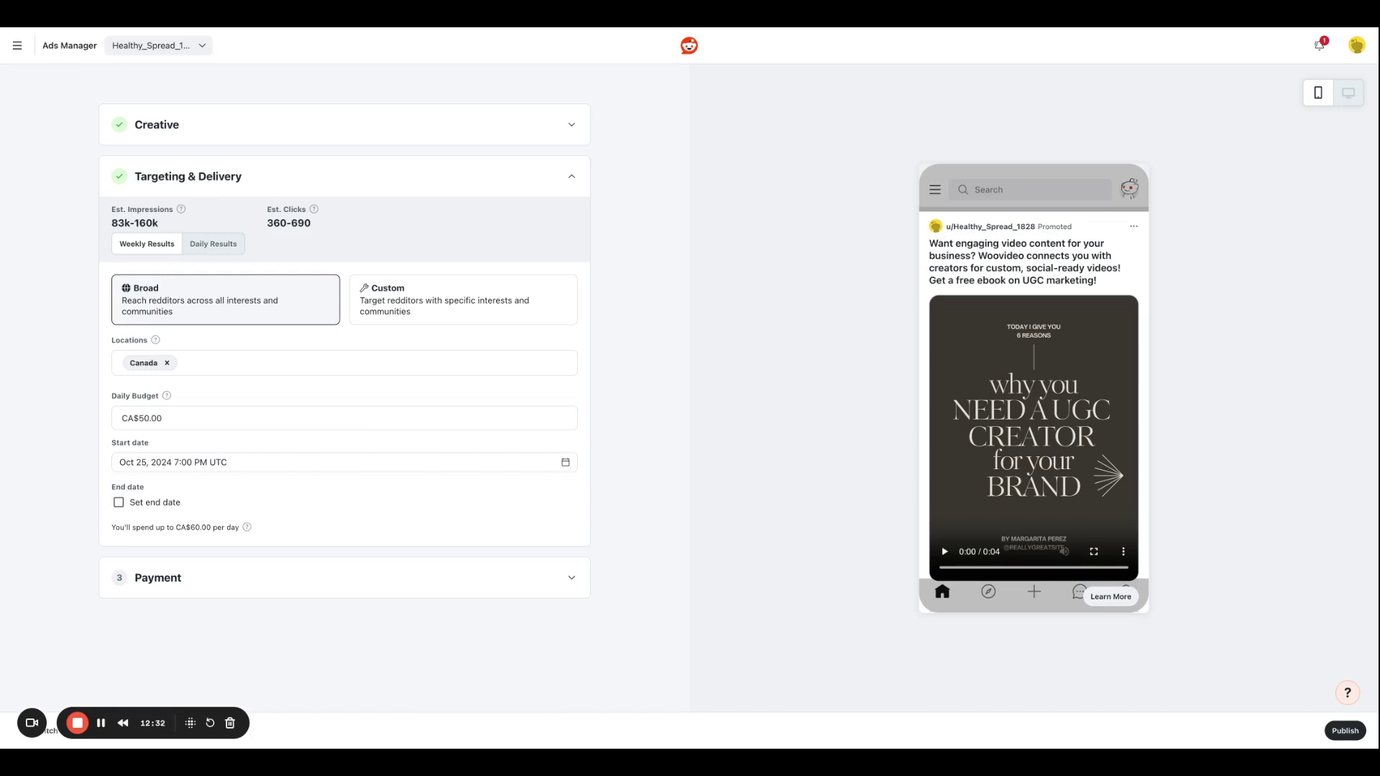
- Switch audience targeting to Custom, after briefly toggling back to Broad
click(471, 310)
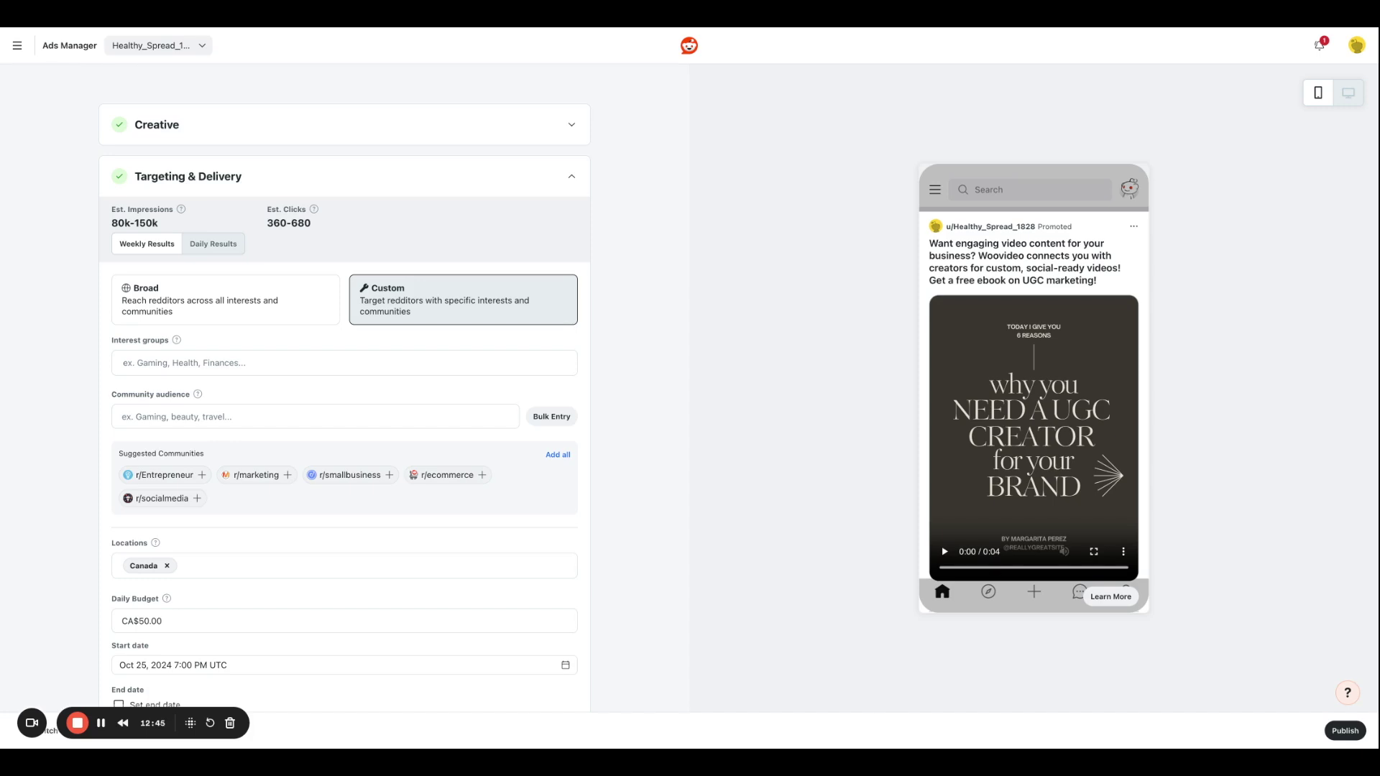
click(287, 316)
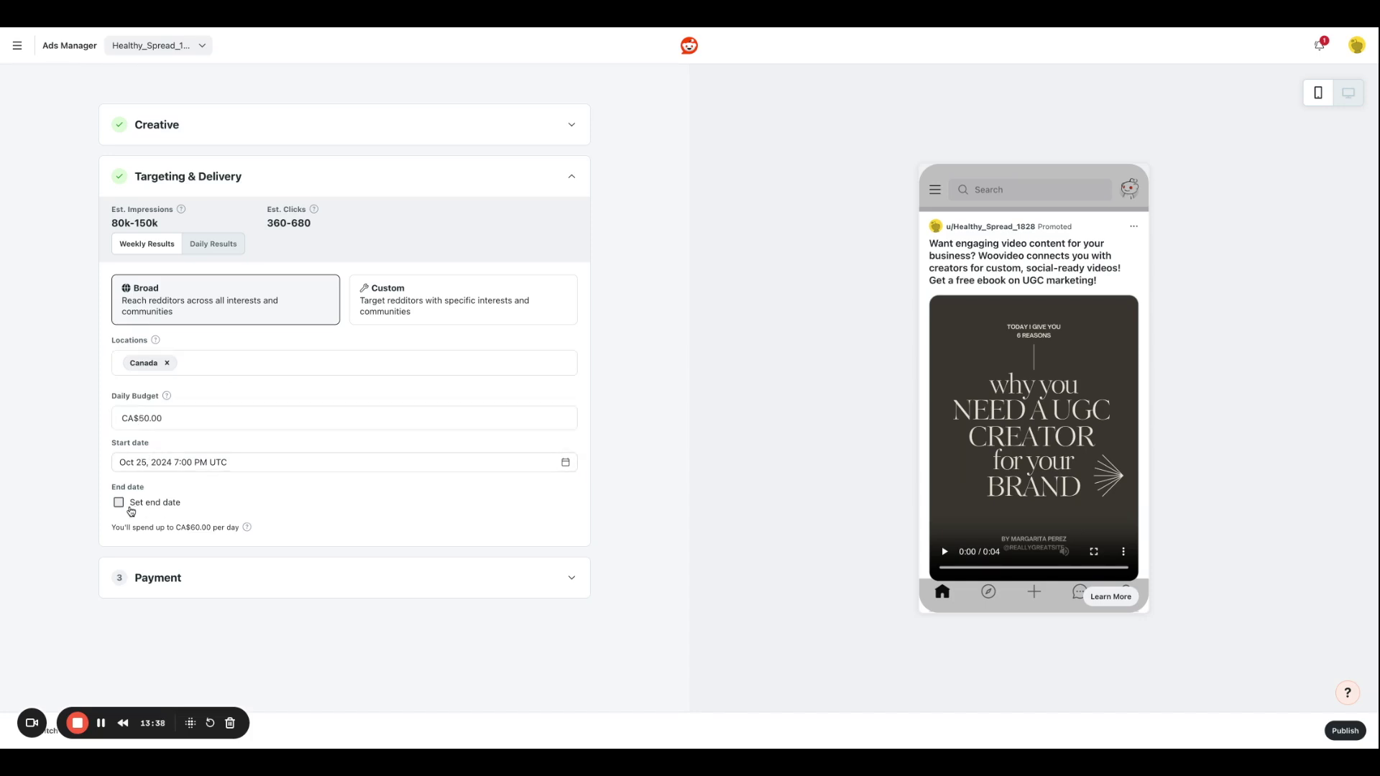
click(455, 319)
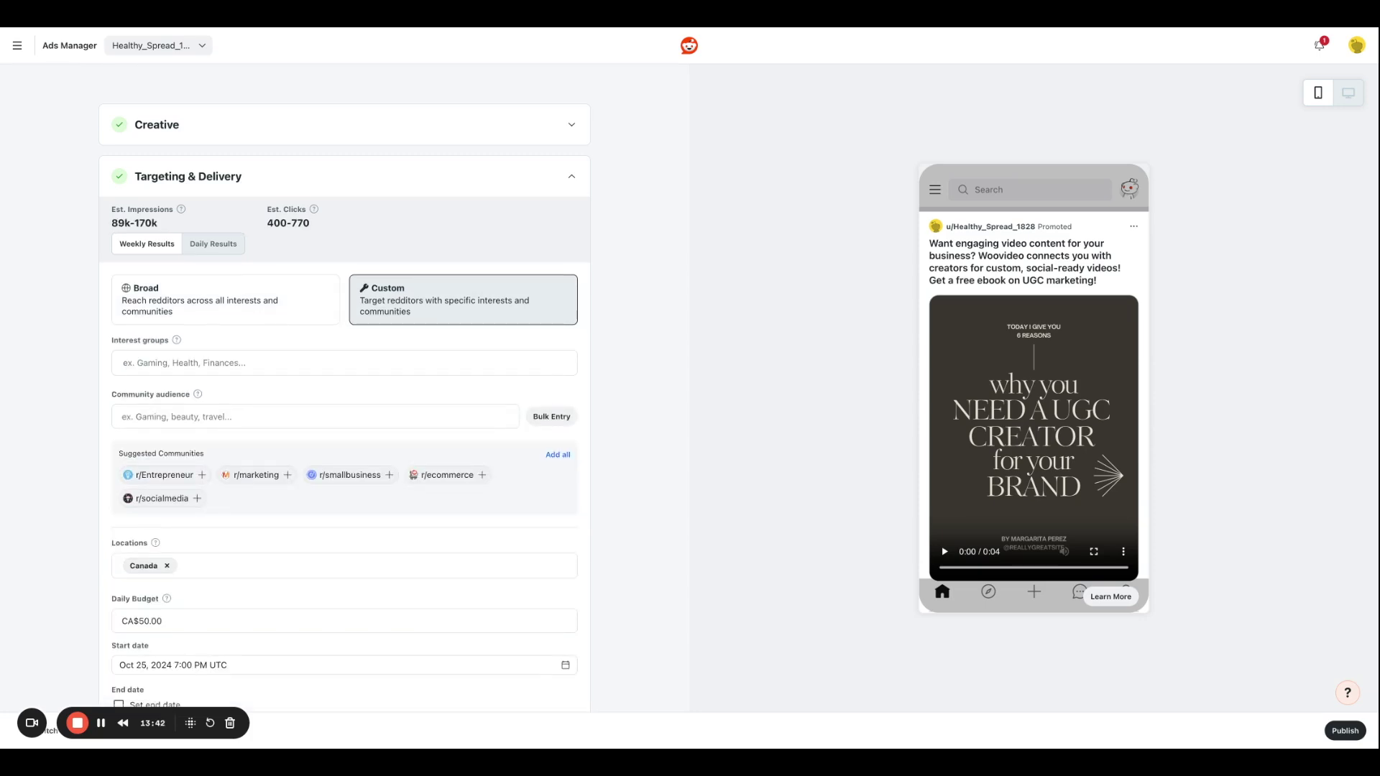
click(295, 363)
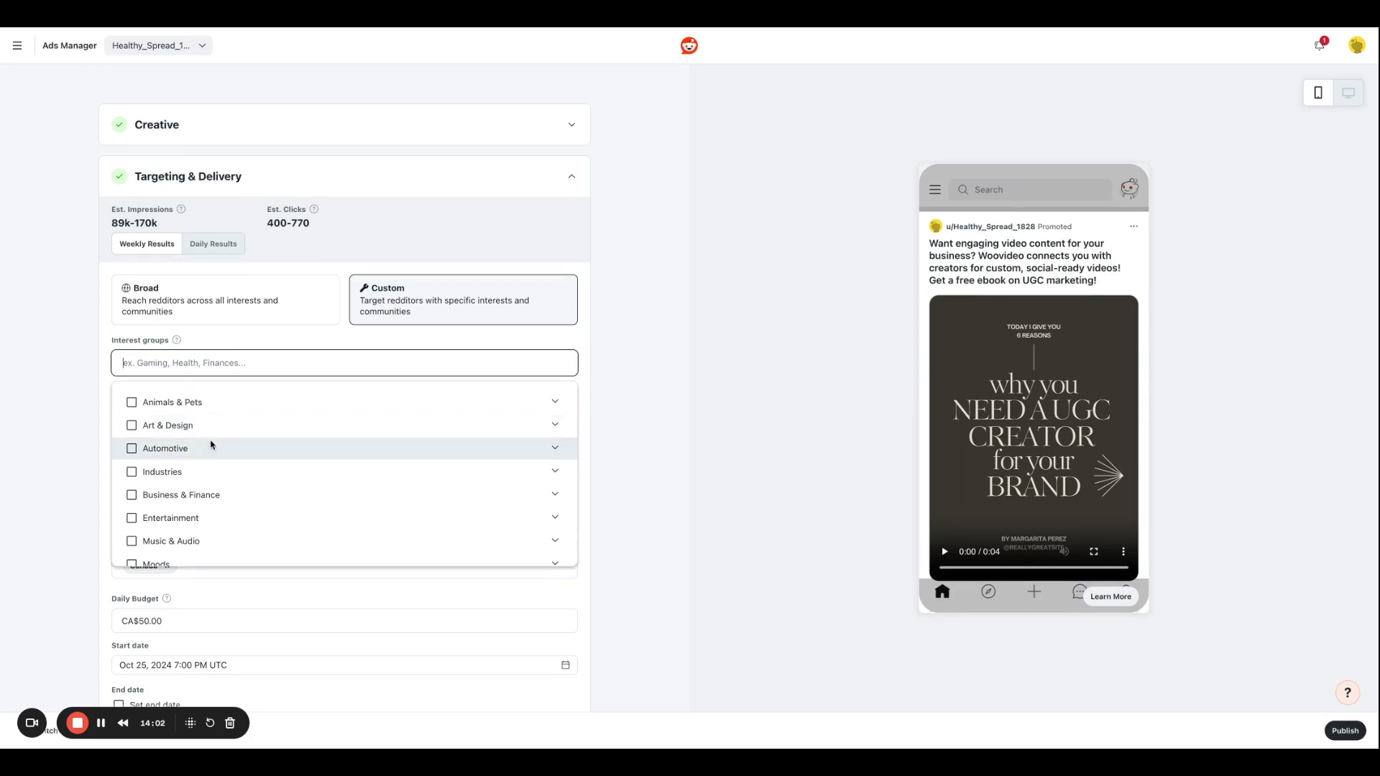
- Target Business & Finance, excluding Deals & Marketplace, Personal Finance, Stocks & Investing and Cryptocurrency
click(132, 496)
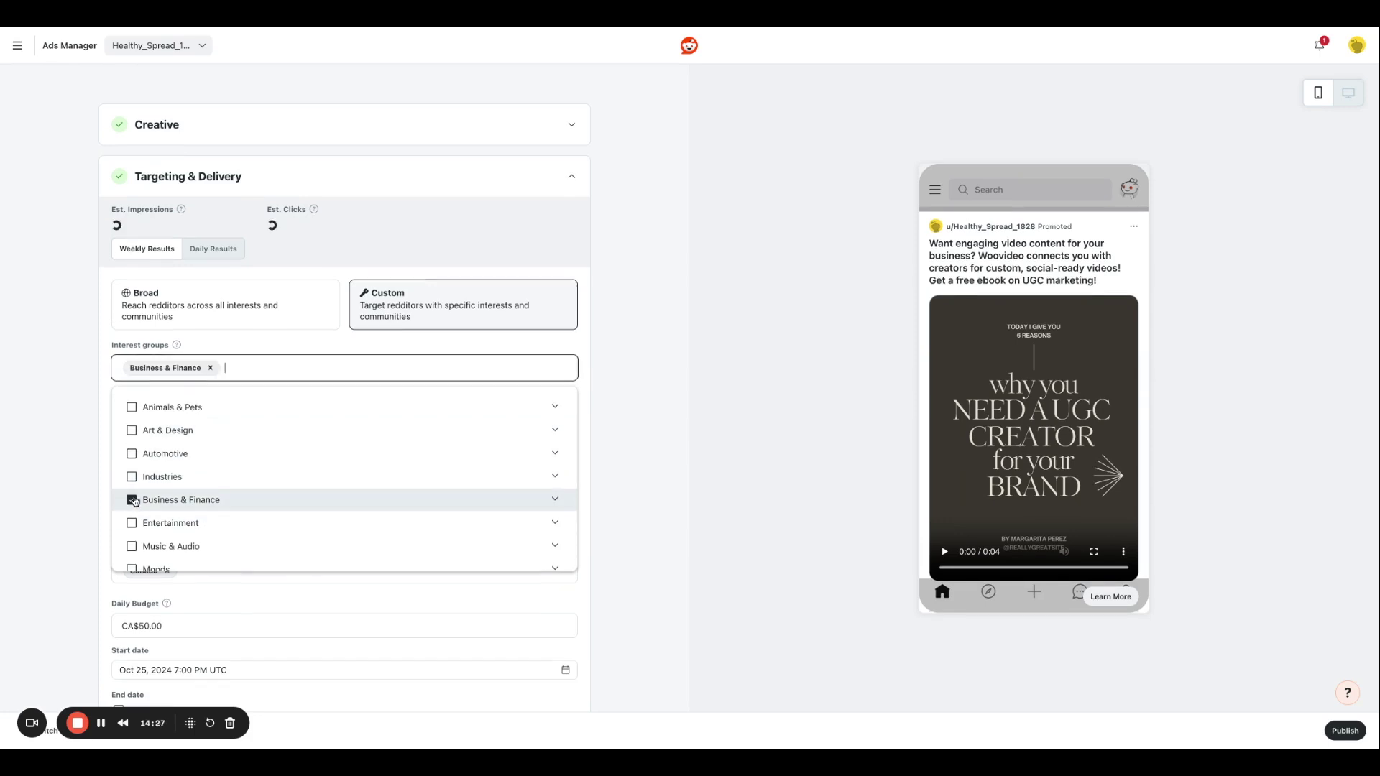
click(553, 501)
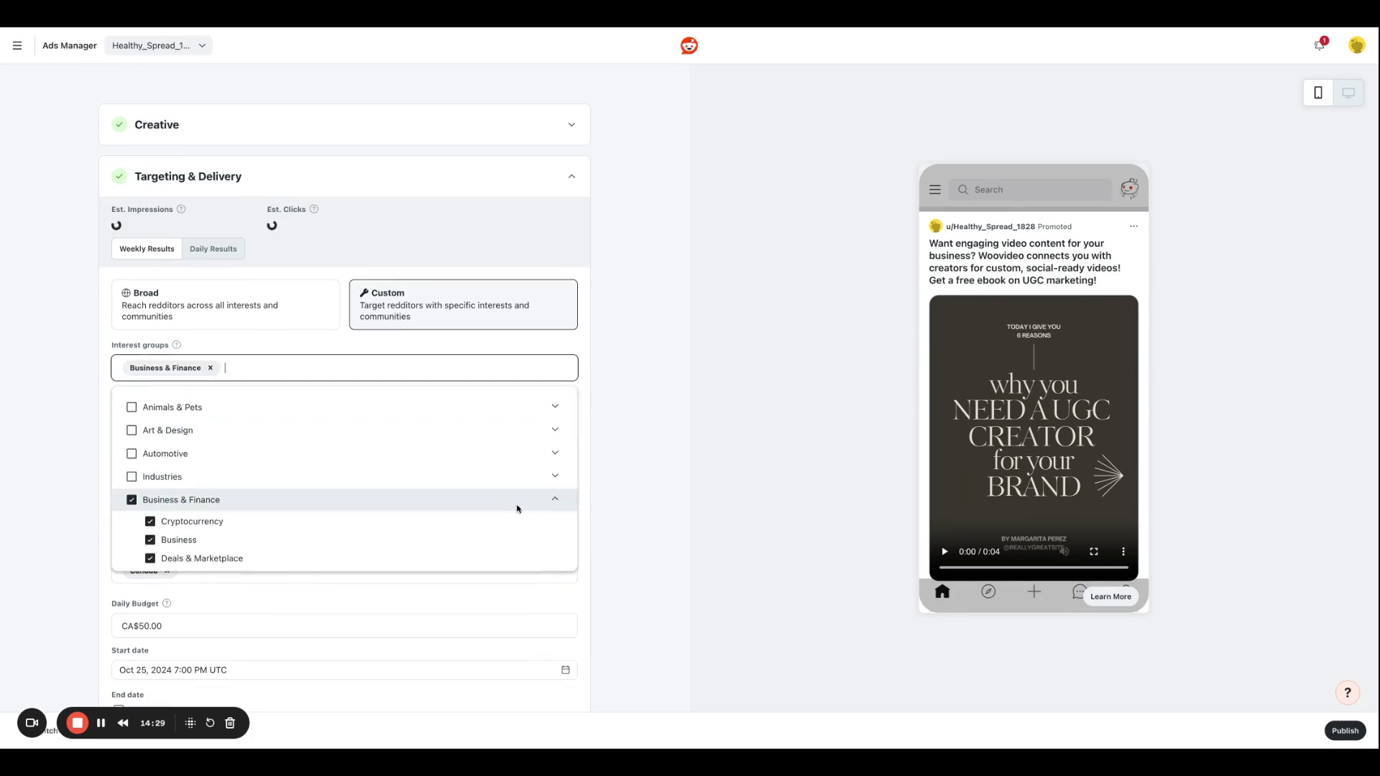
scroll(456, 508, down, 2)
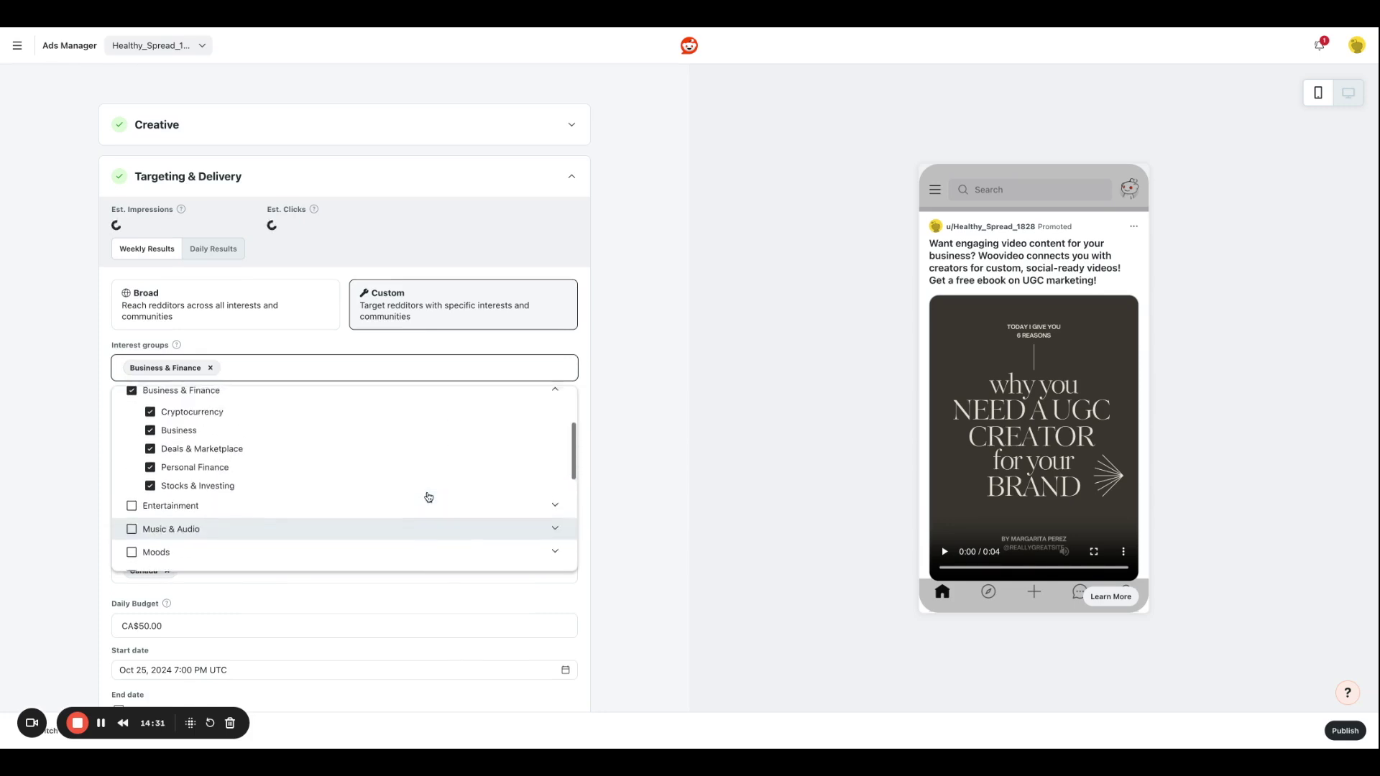
scroll(430, 498, up, 2)
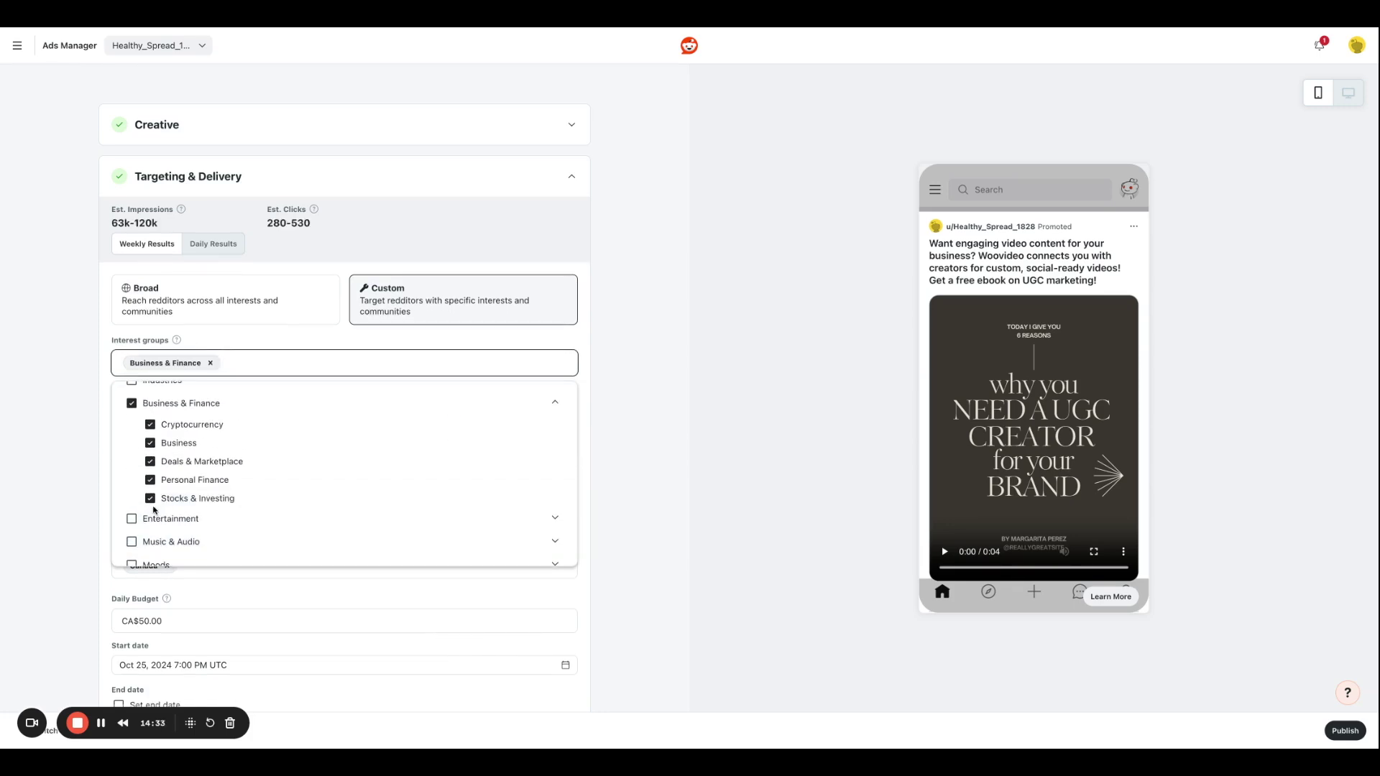
click(150, 466)
click(151, 485)
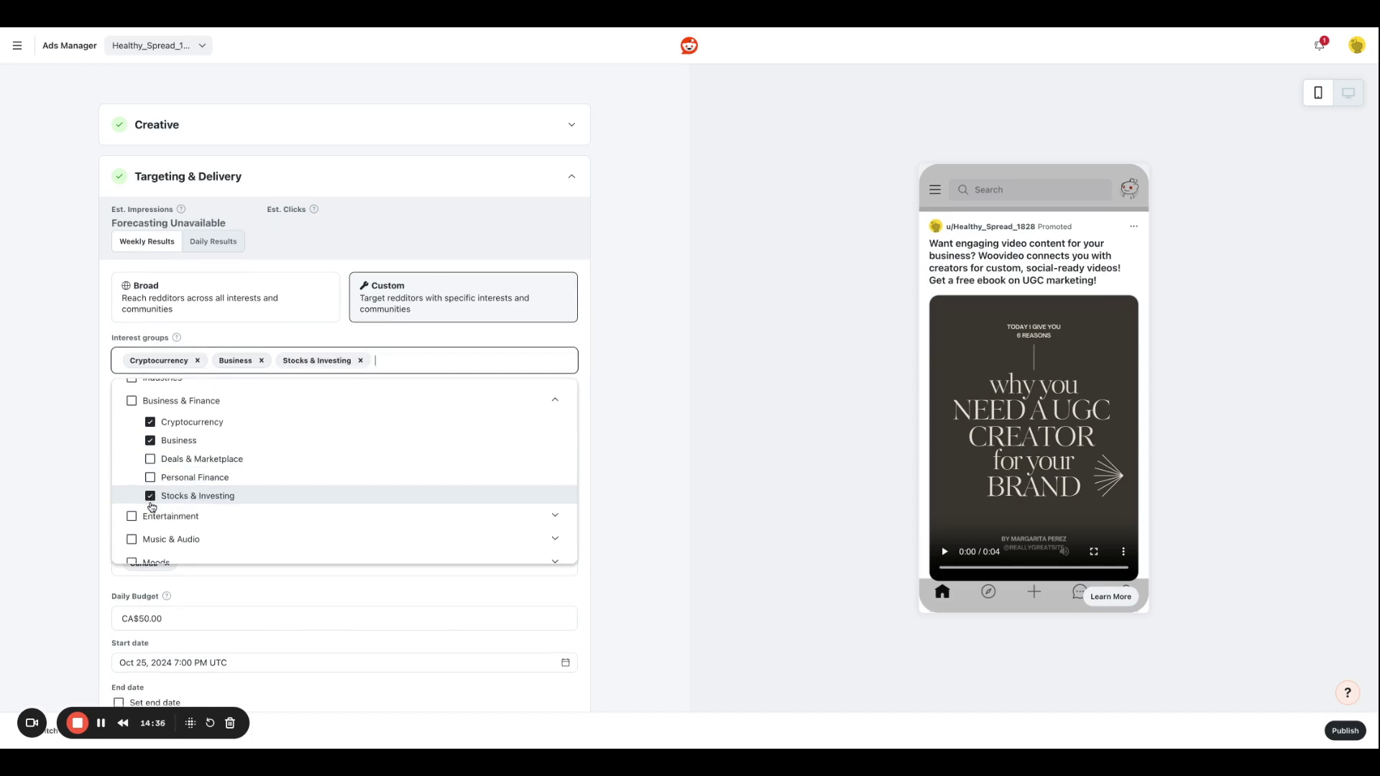
click(151, 496)
click(150, 422)
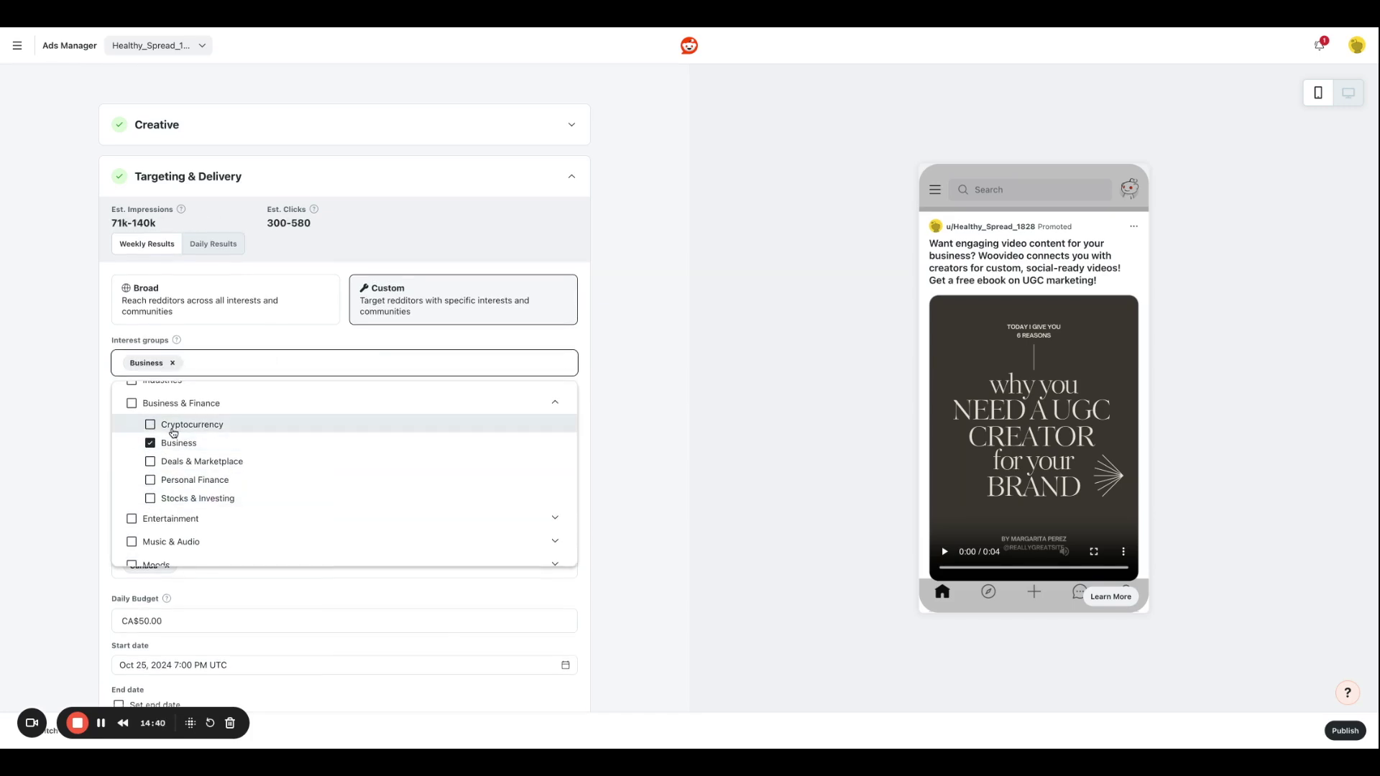
- Add Skincare and Fashion Brands from Style & Fashion, then close the interest group list
scroll(549, 467, down, 5)
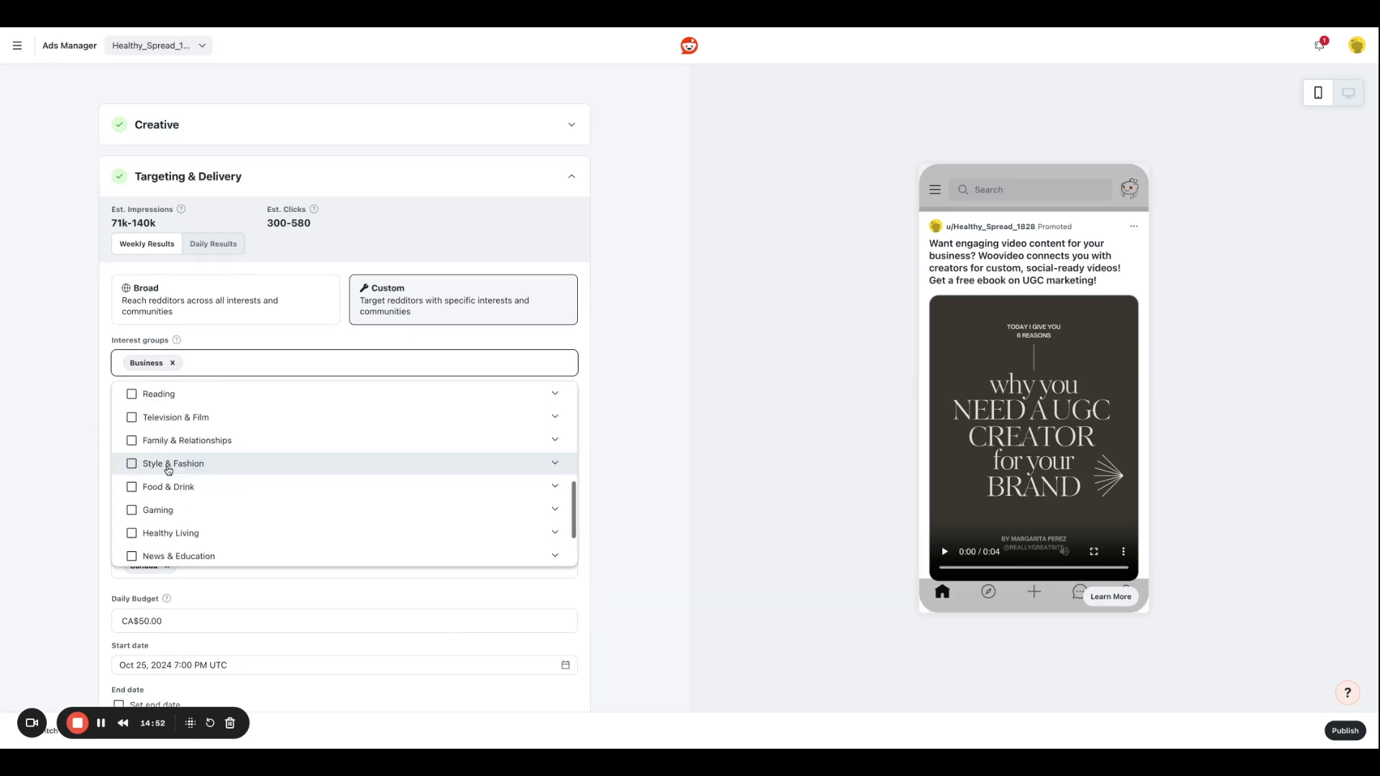
click(554, 464)
scroll(215, 496, down, 3)
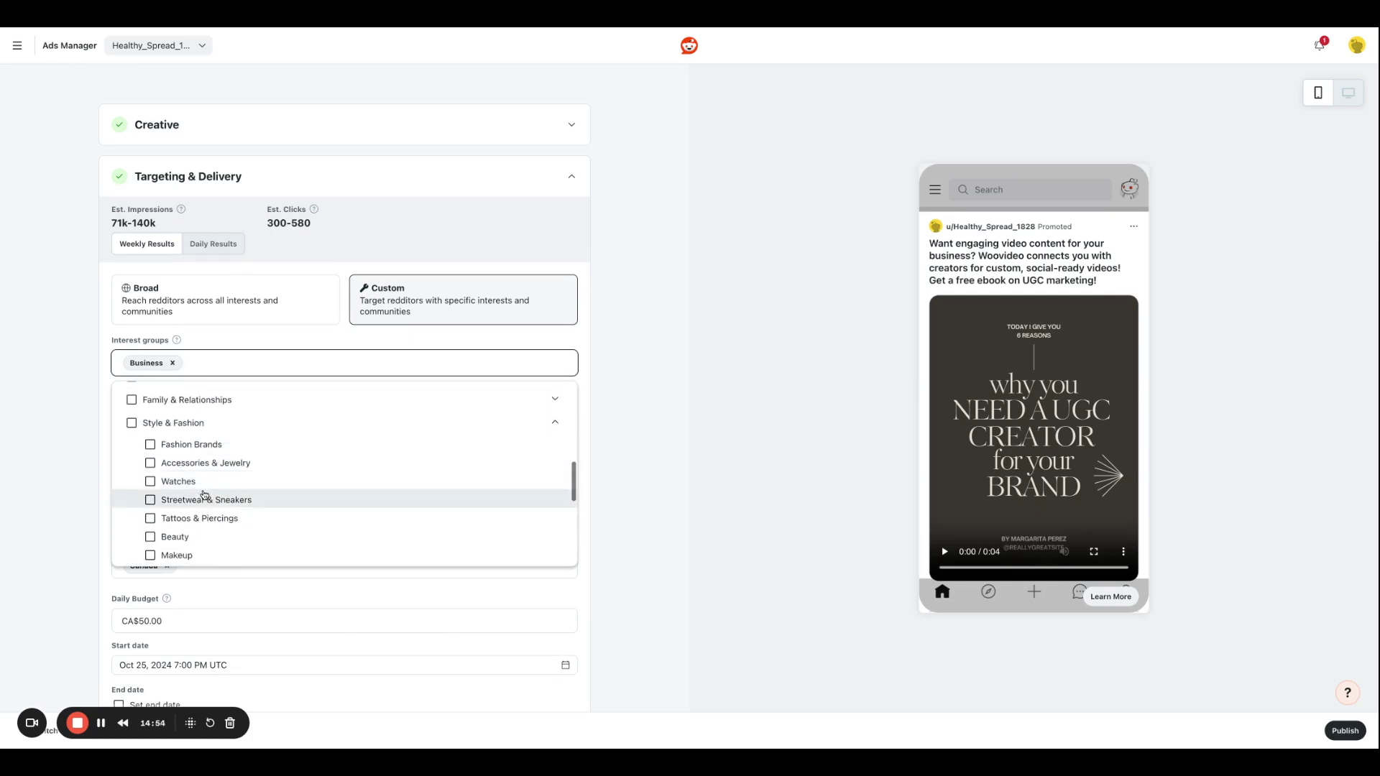
scroll(269, 499, down, 3)
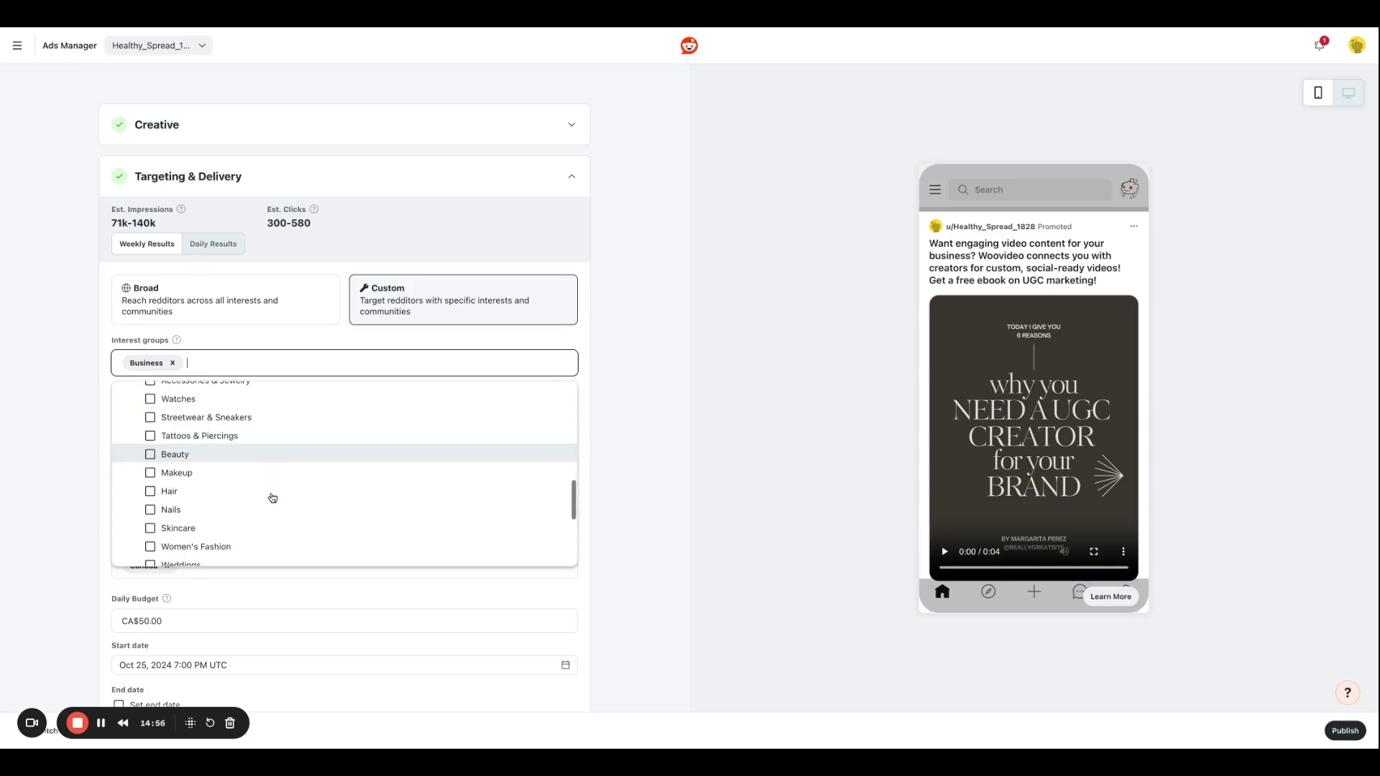
scroll(216, 509, up, 1)
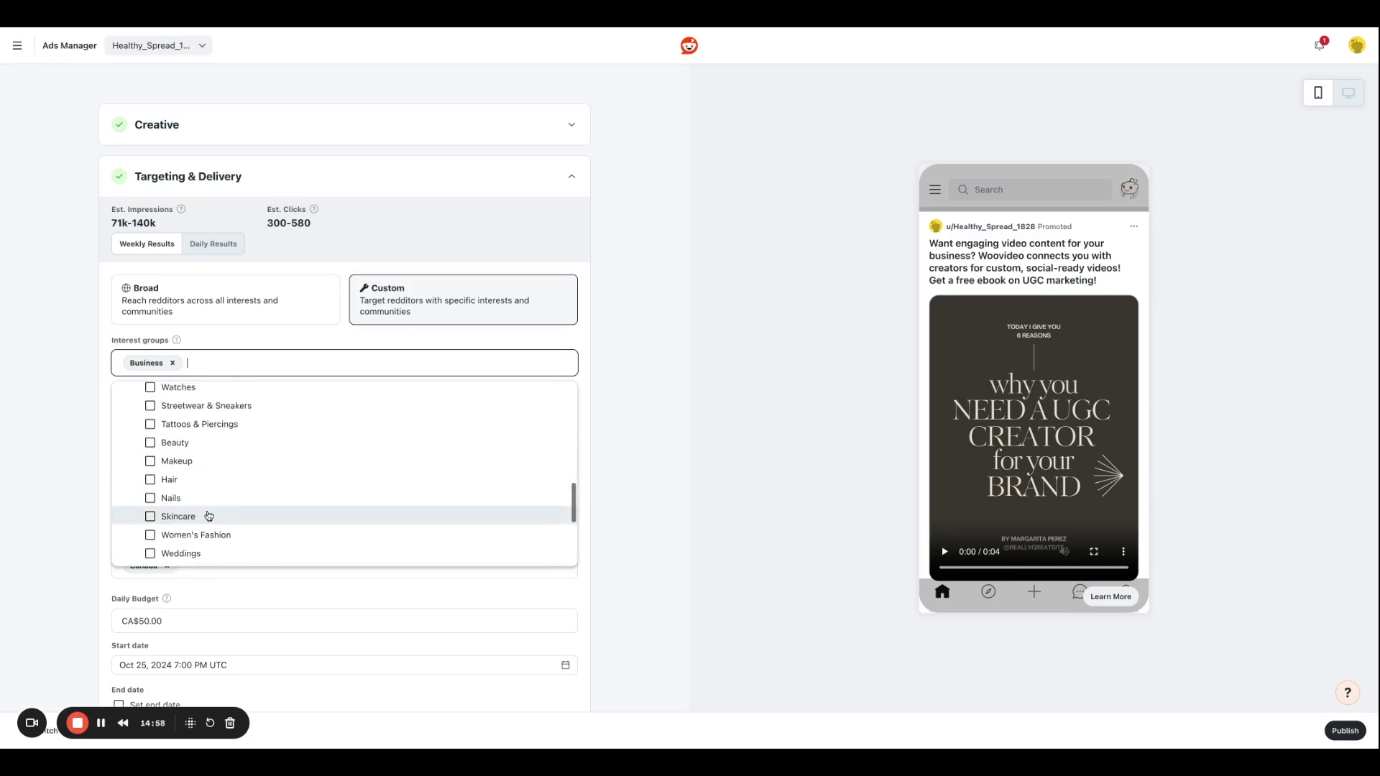
click(207, 513)
scroll(209, 513, up, 1)
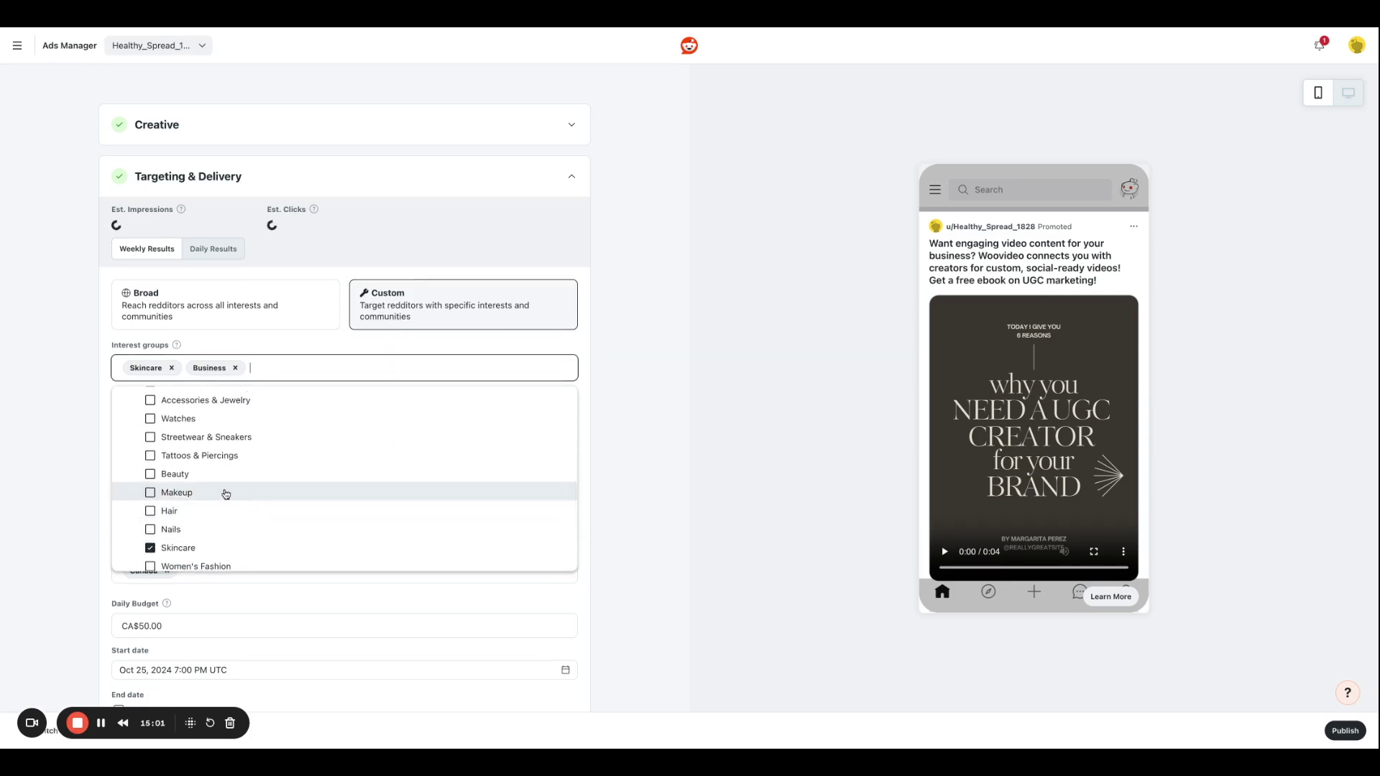
scroll(222, 493, up, 1)
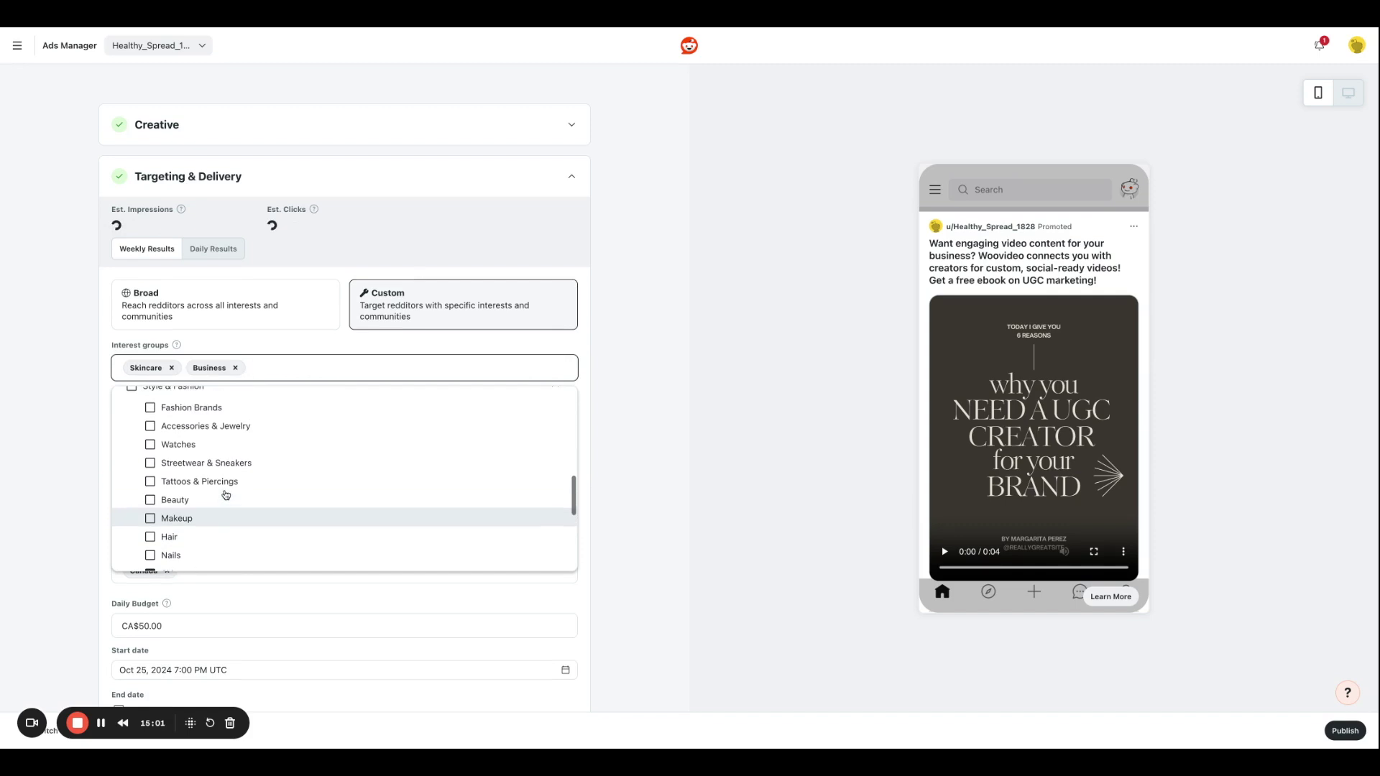
click(150, 407)
scroll(197, 434, up, 2)
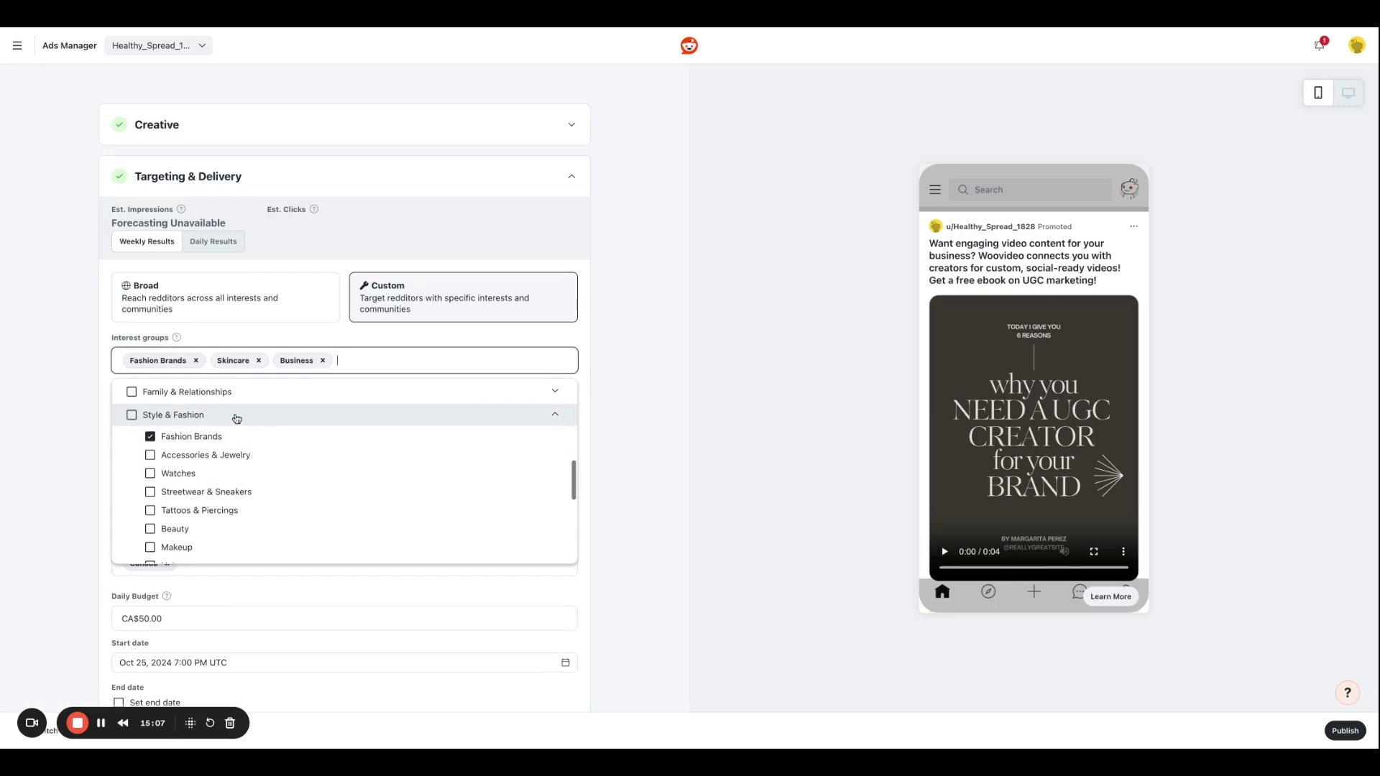
click(274, 416)
scroll(223, 457, down, 1)
scroll(224, 456, up, 4)
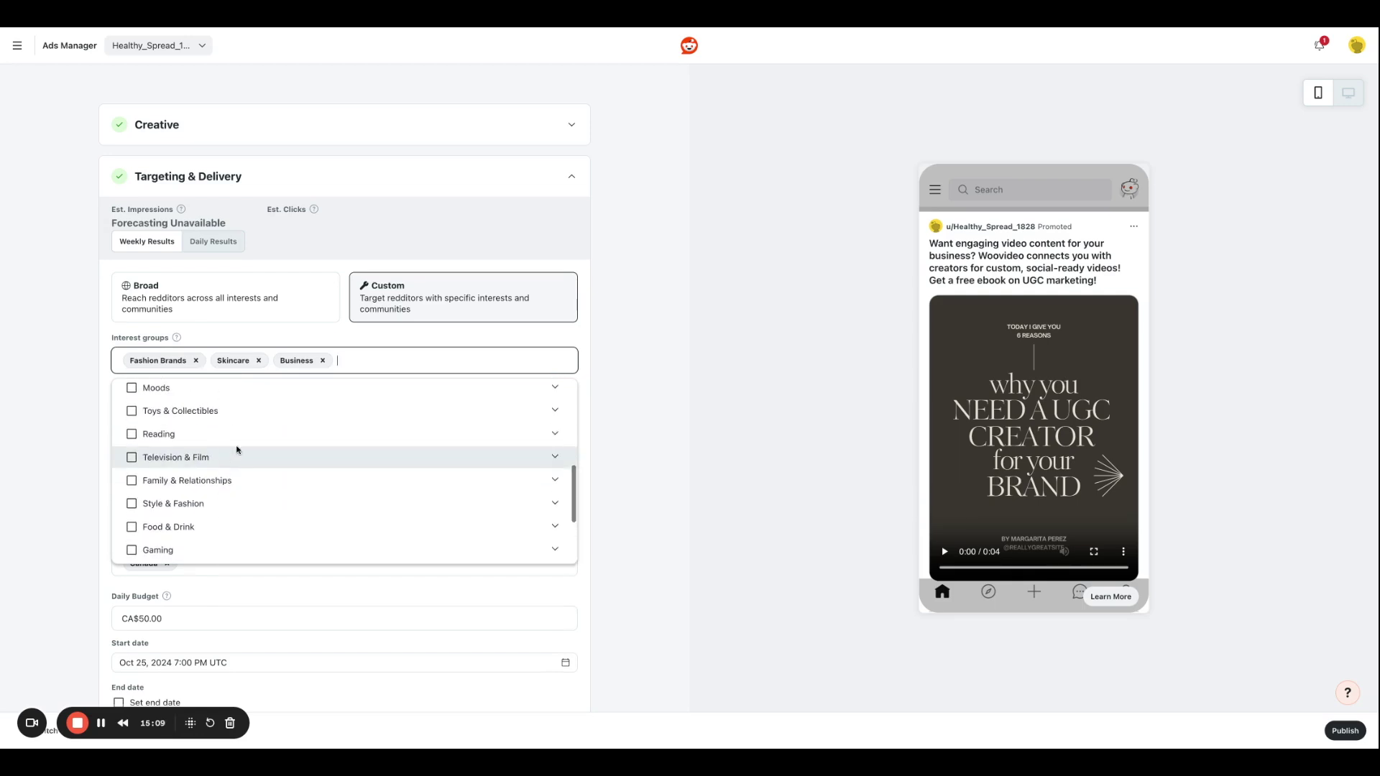
click(104, 388)
click(217, 418)
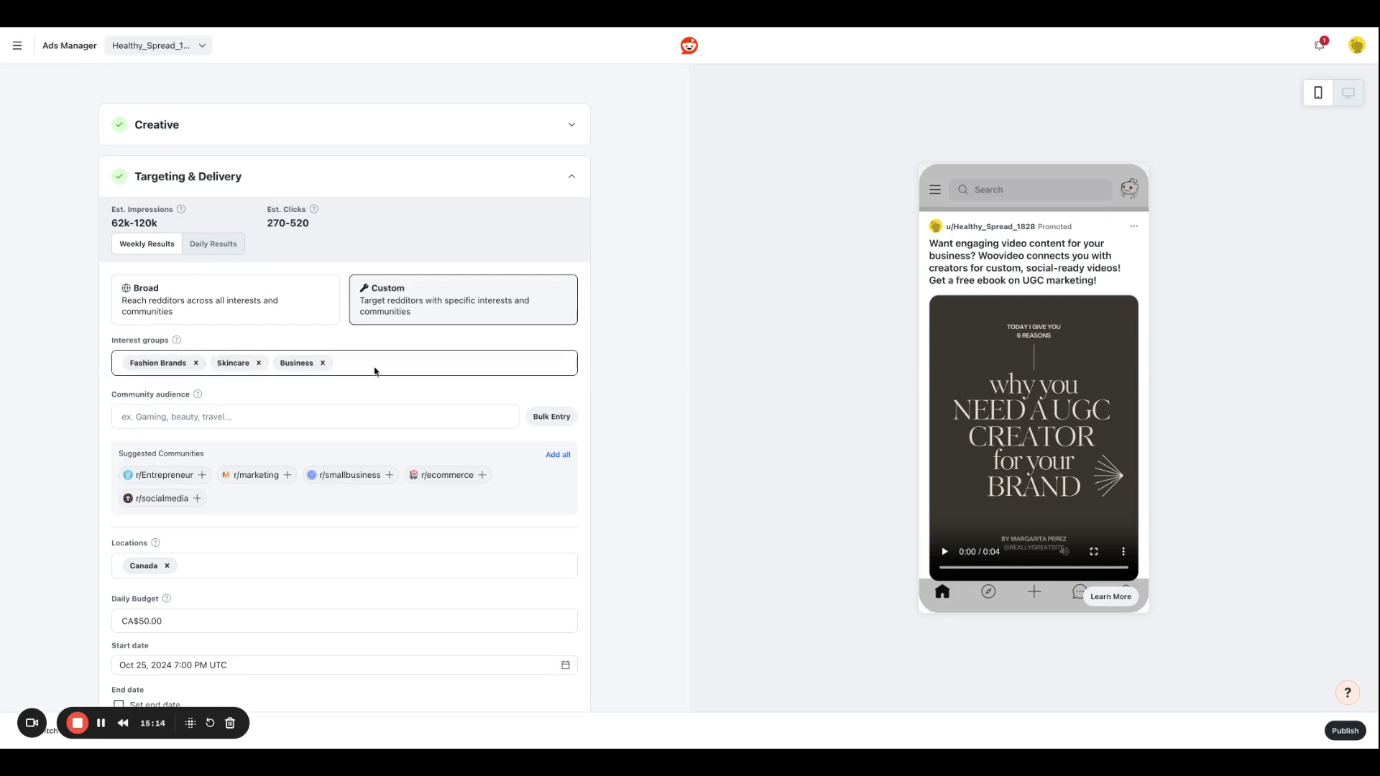
- Search communities for 'infl' and add r/influencermarketing and r/BeautyGuruChatter
click(199, 398)
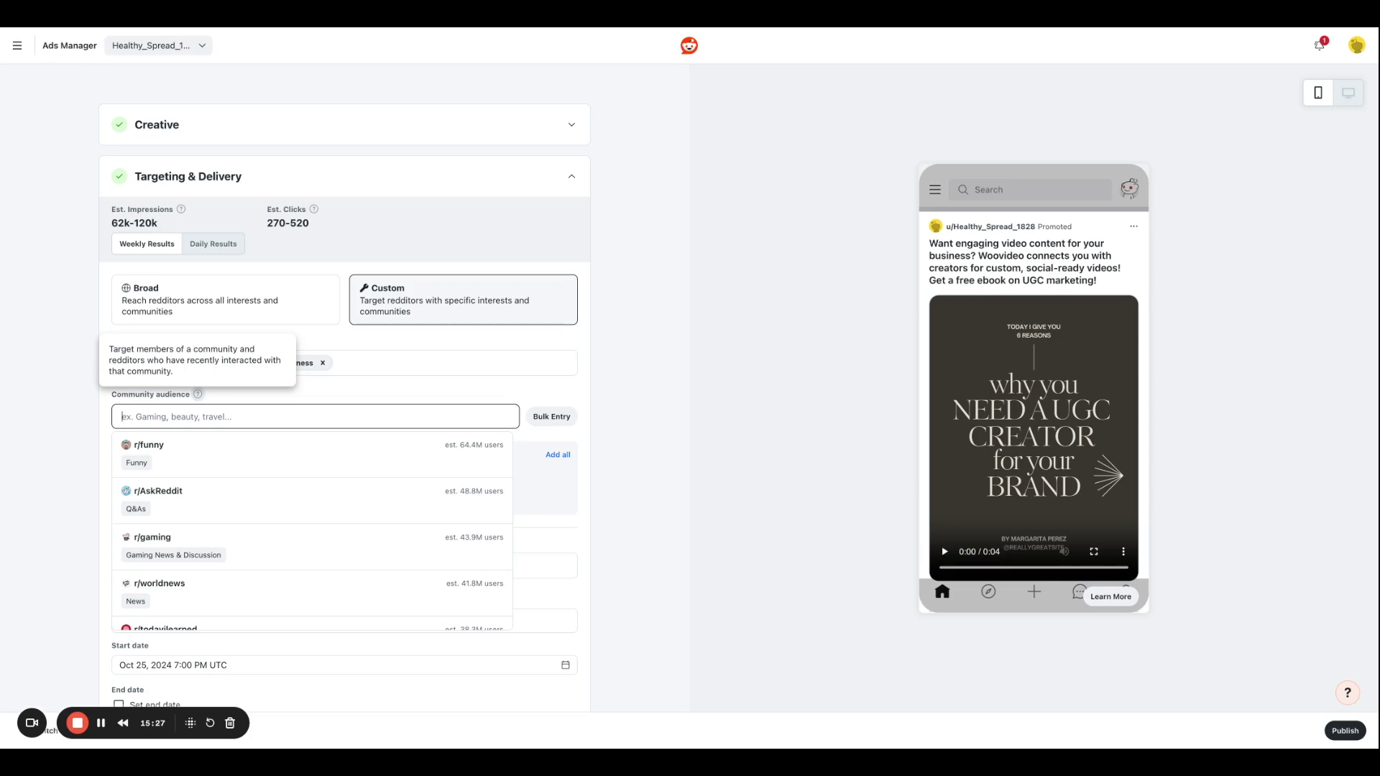
text(infleu)
key(BackSpace)
key(BackSpace)
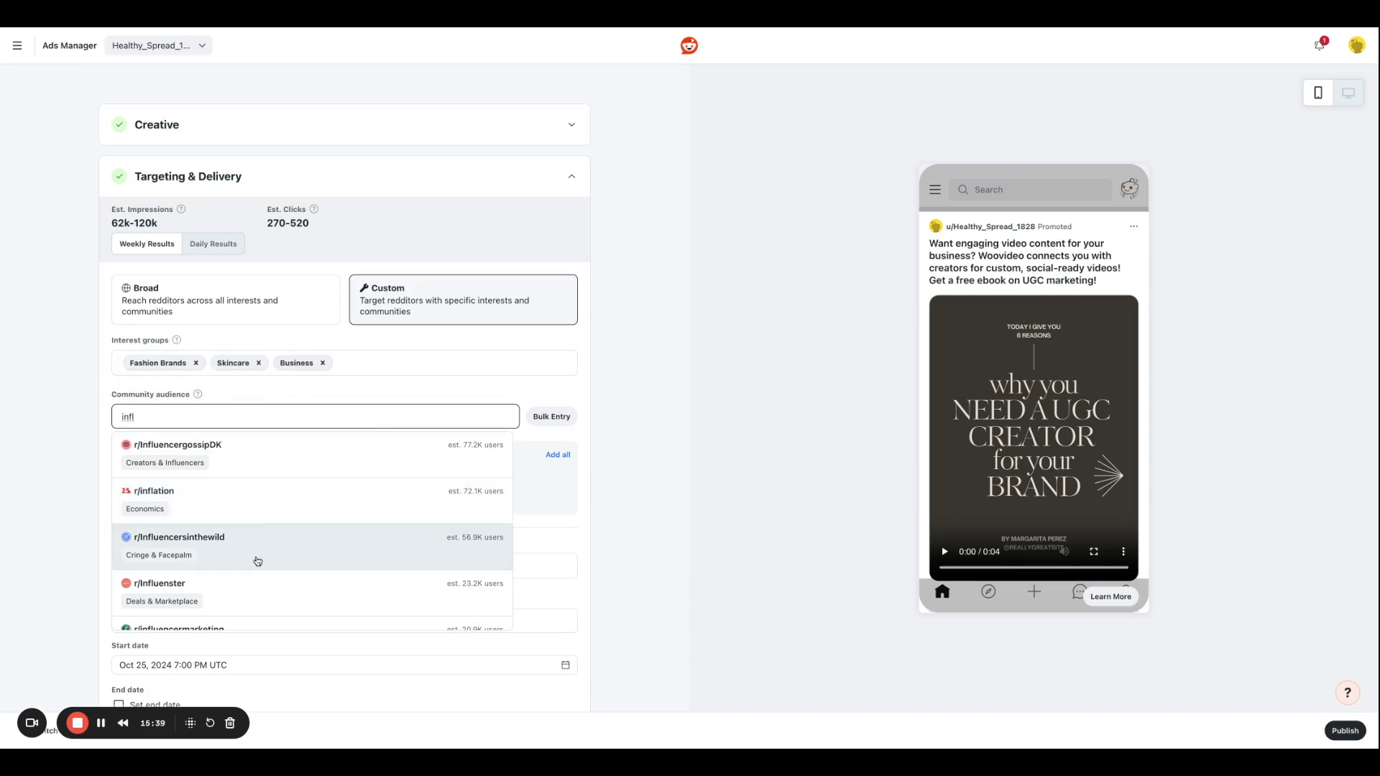
scroll(247, 559, down, 1)
scroll(248, 559, up, 1)
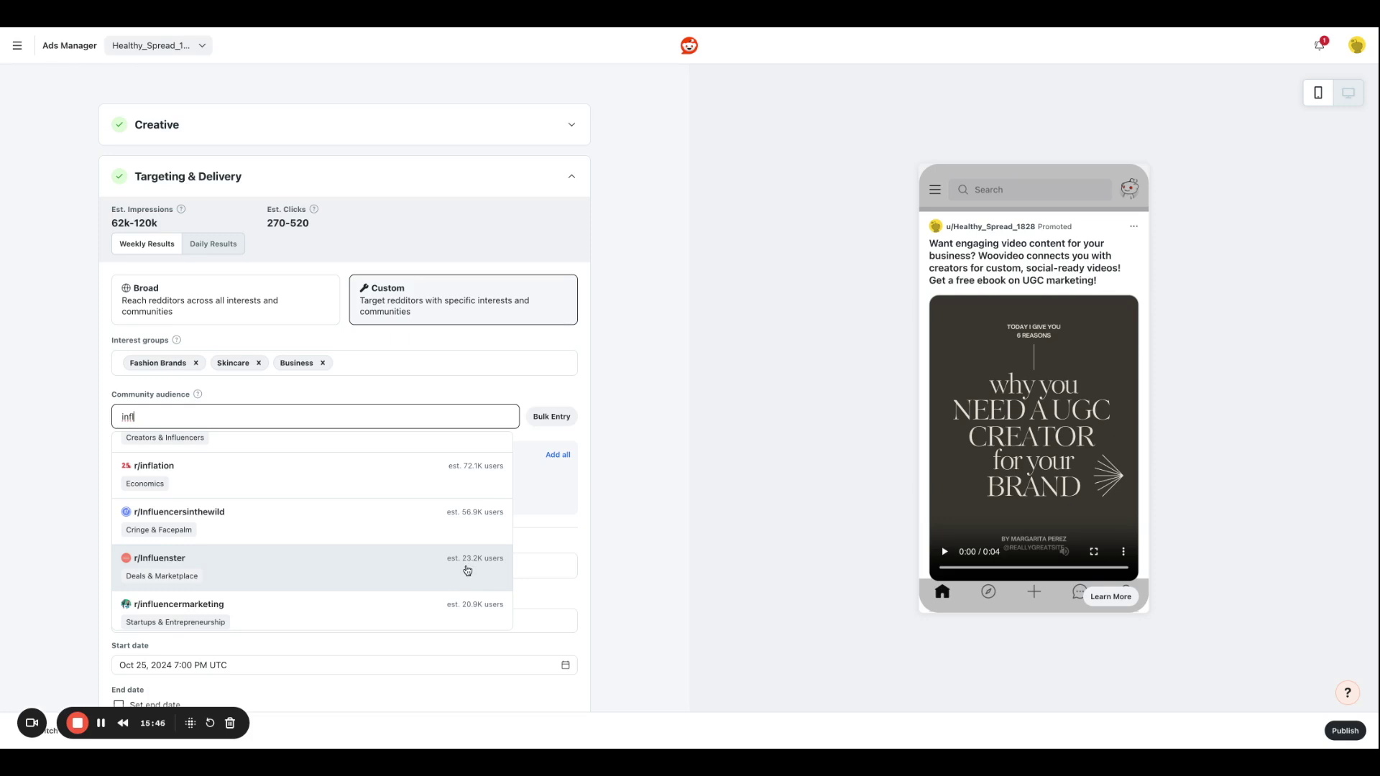
scroll(465, 573, down, 1)
click(302, 577)
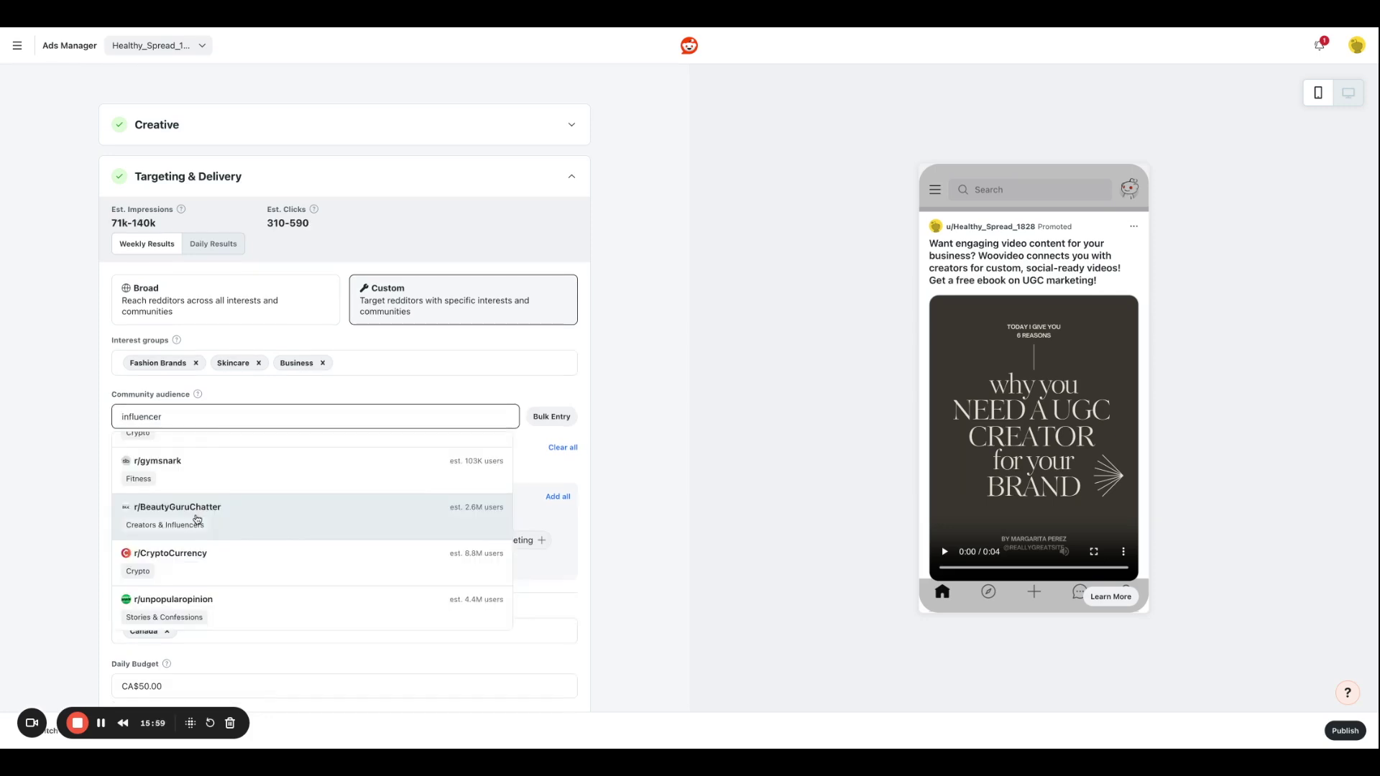
click(194, 519)
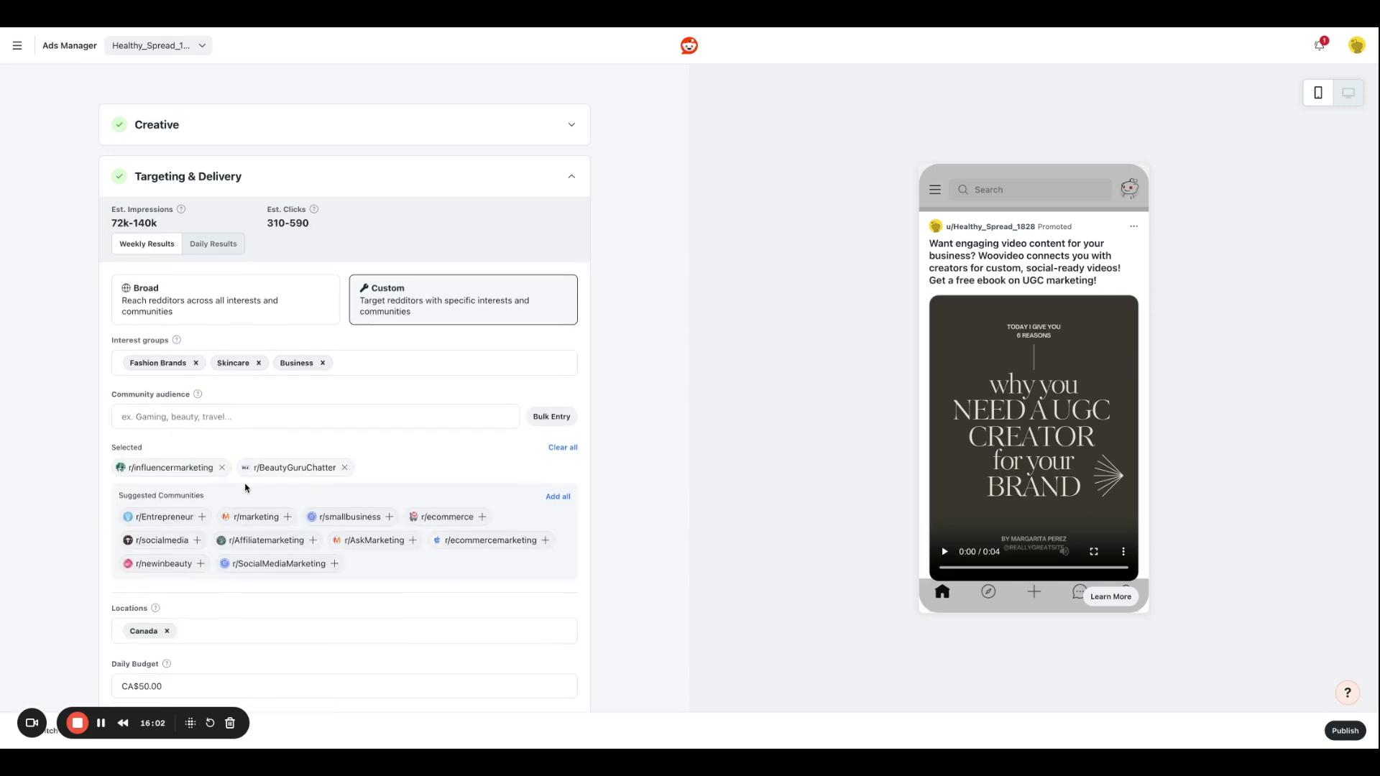
- Add r/marketing, r/smallbusiness, r/Entrepreneur and r/socialmedia to the targeted communities
mouse_move(264, 522)
mouse_move(164, 519)
click(257, 521)
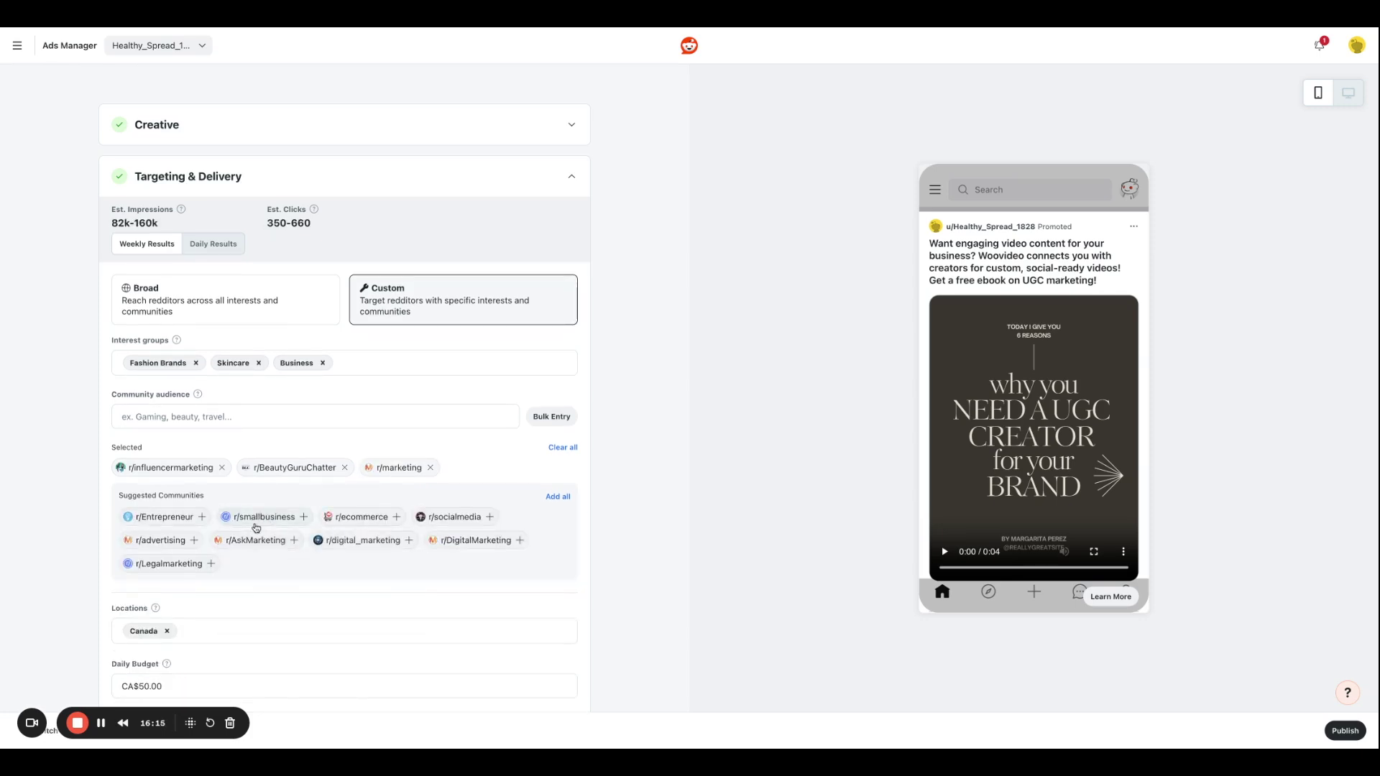
click(256, 524)
click(176, 522)
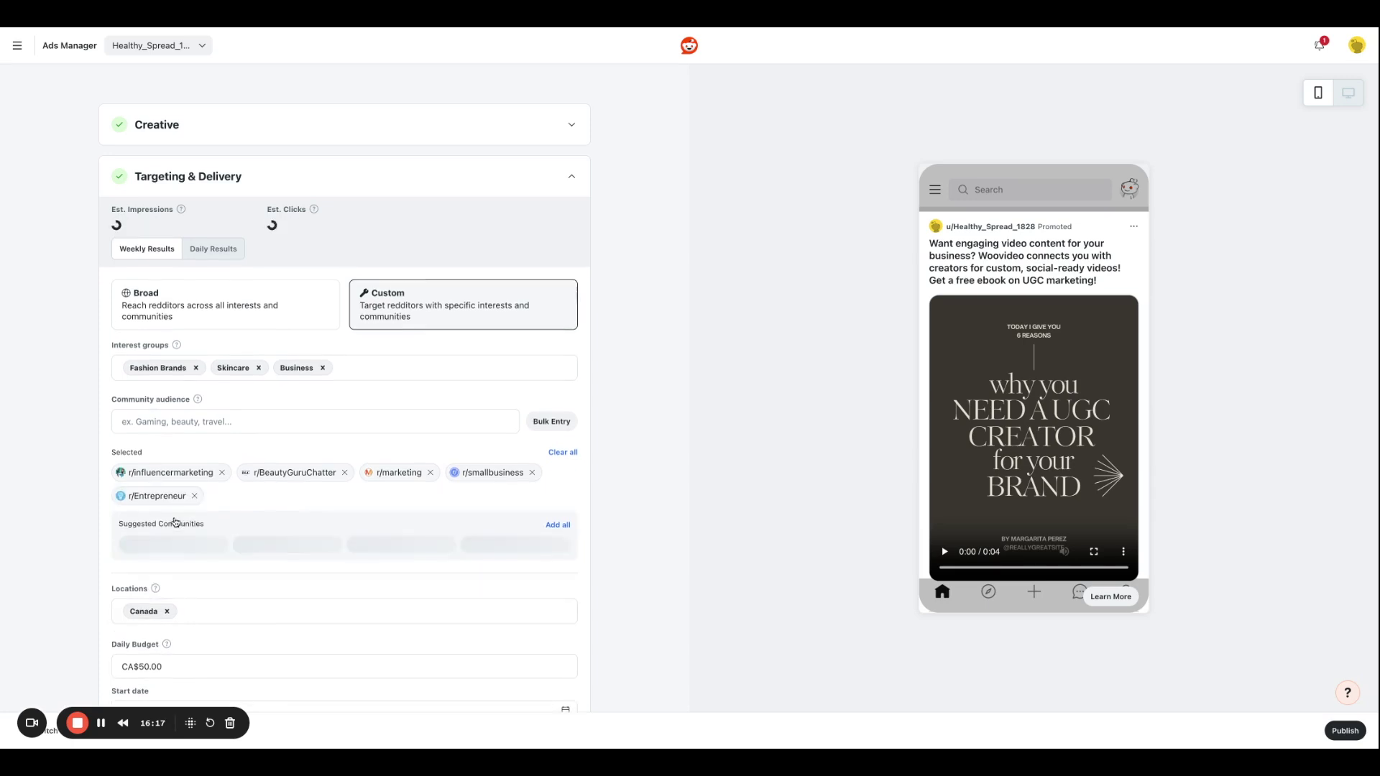
click(259, 544)
scroll(201, 460, down, 3)
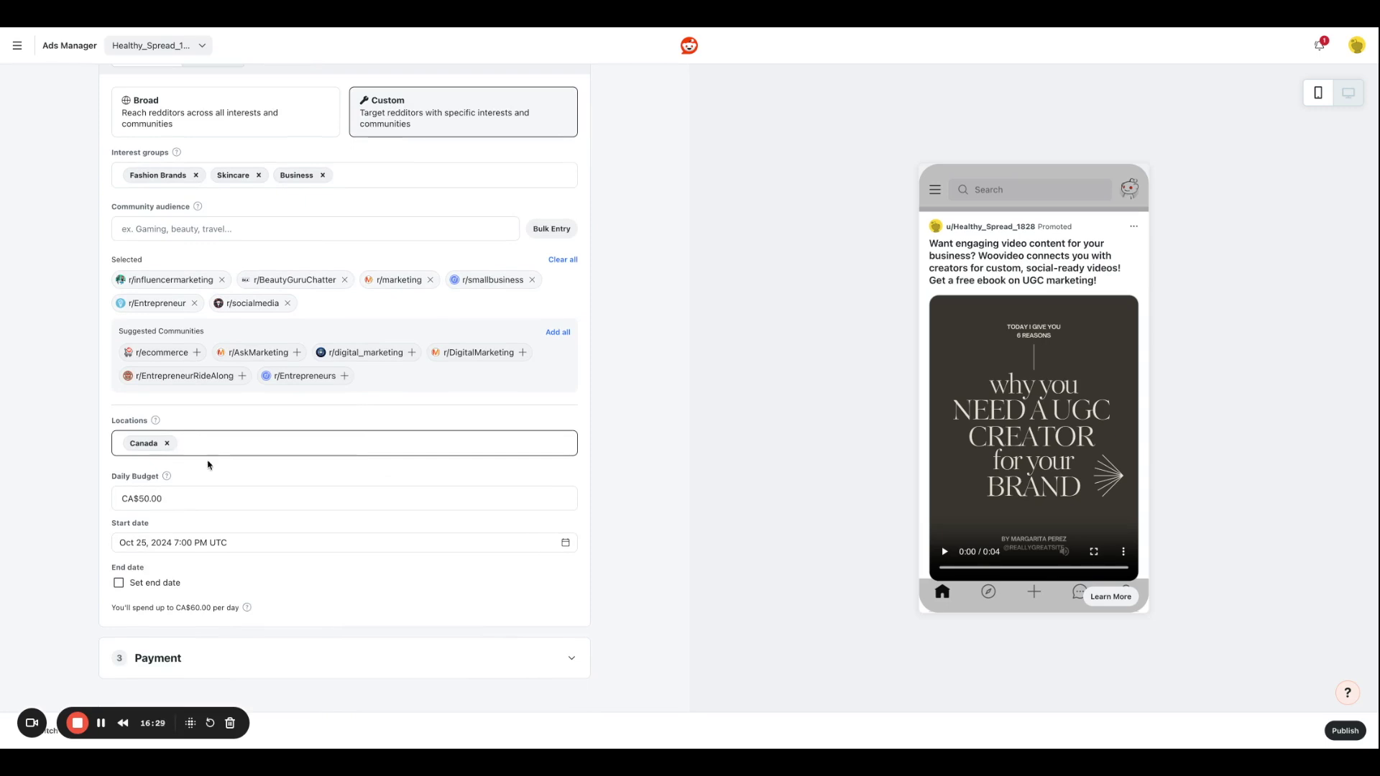
- Check the CA$50.00 daily budget and set the start time to Oct 25, 2024 7:30 PM
click(178, 501)
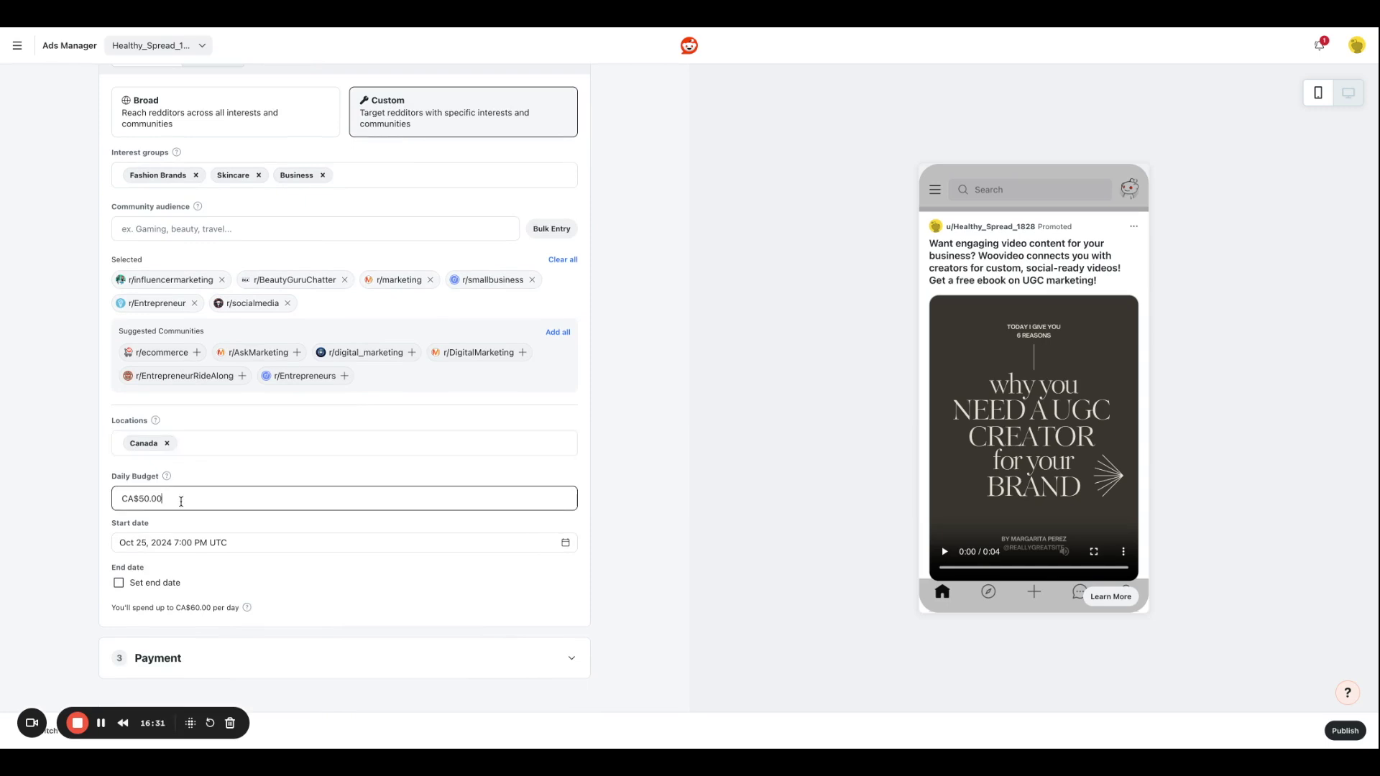
scroll(180, 496, down, 1)
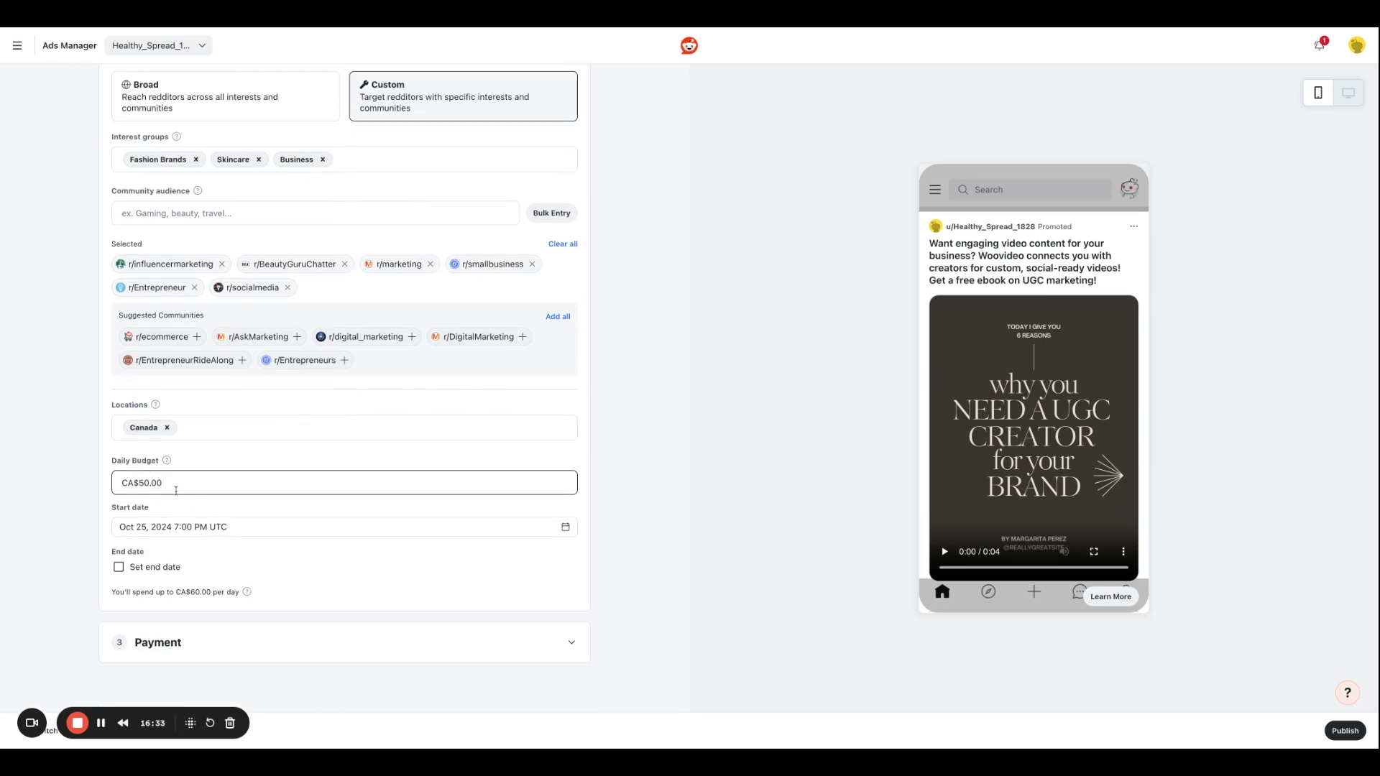
click(133, 532)
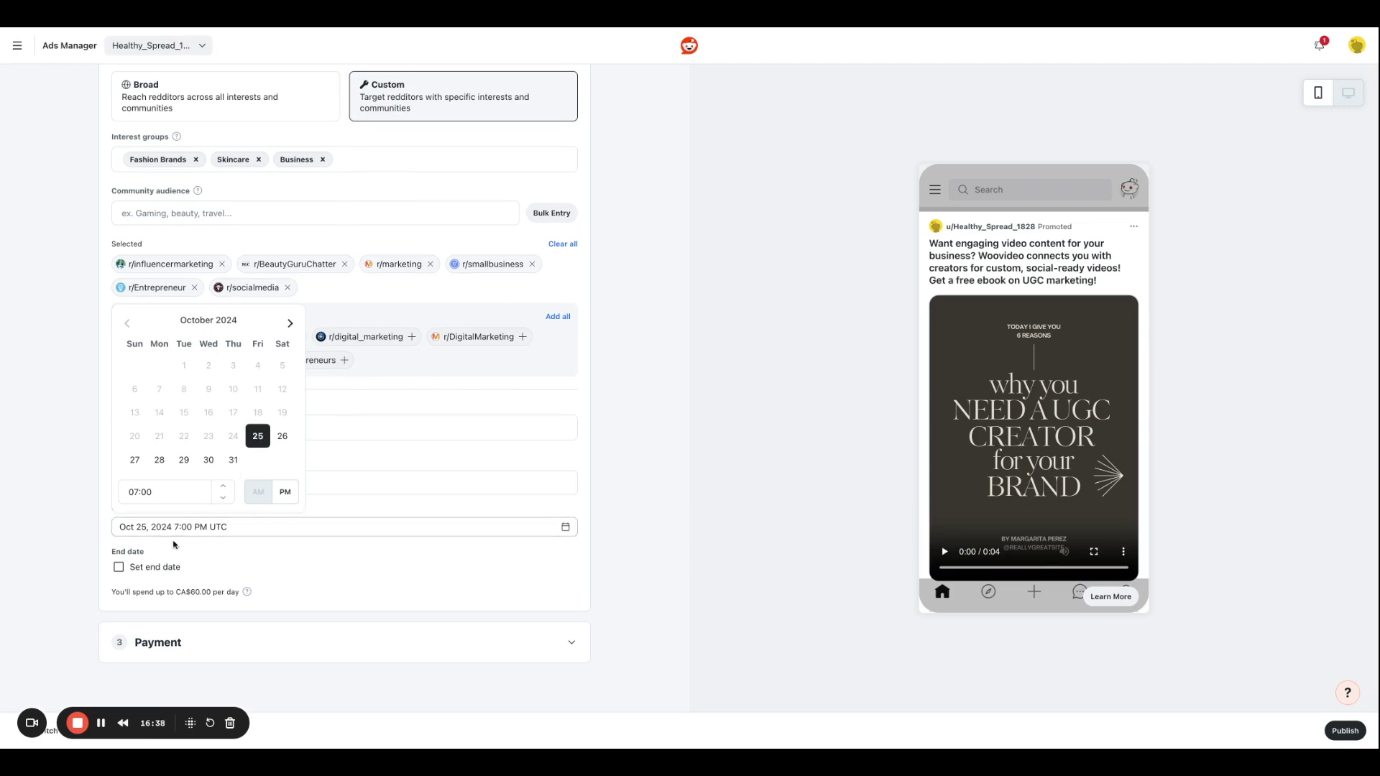
click(136, 555)
- Add an end date of Nov 25, 2024 at 9:00 PM UTC
click(124, 569)
scroll(213, 554, down, 1)
click(216, 564)
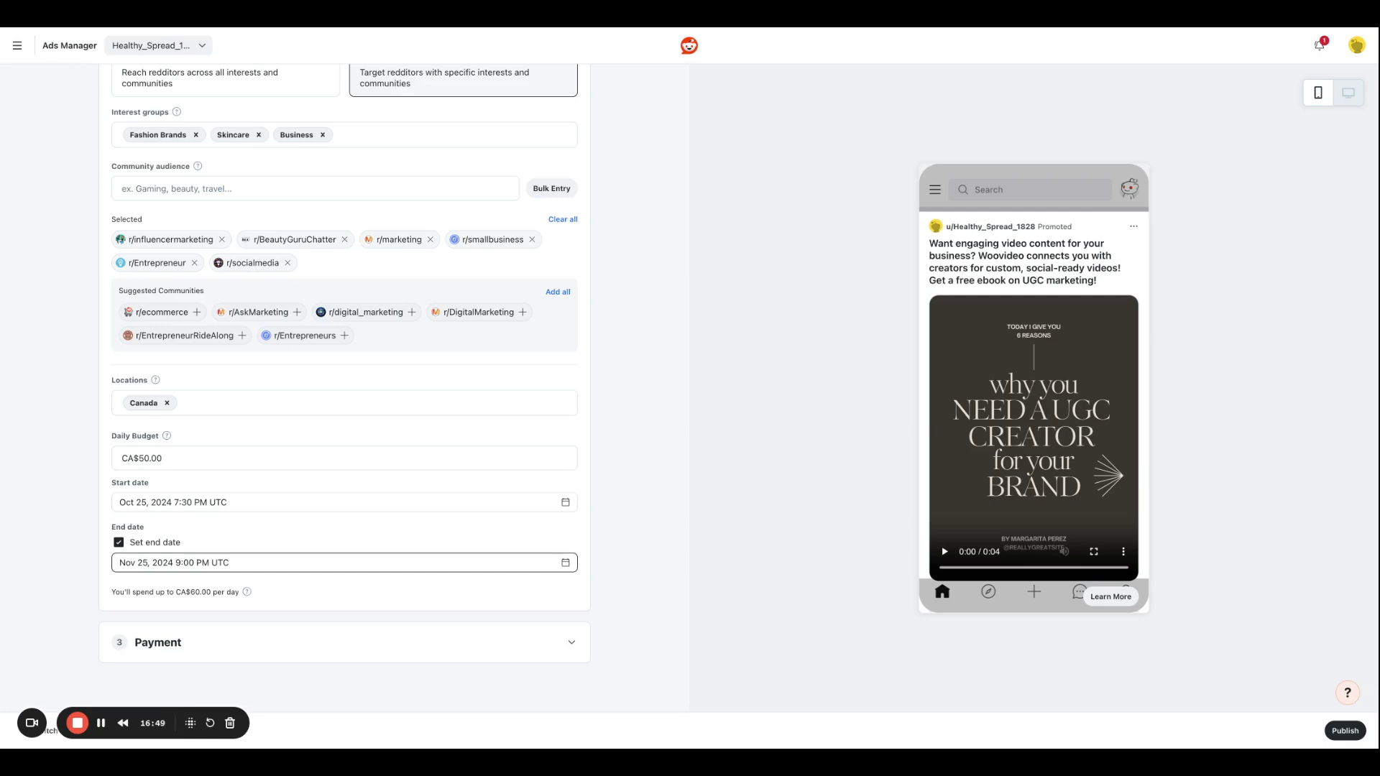
click(170, 563)
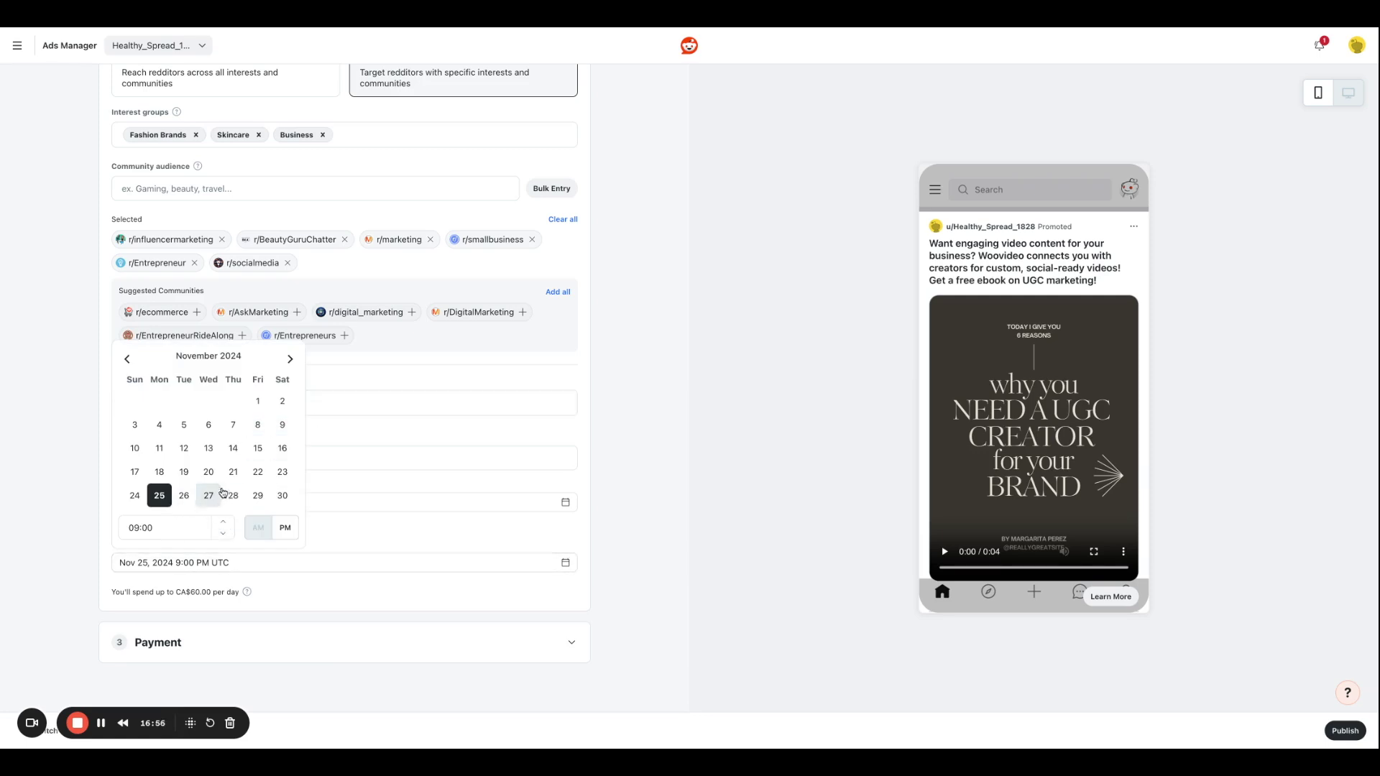
click(481, 540)
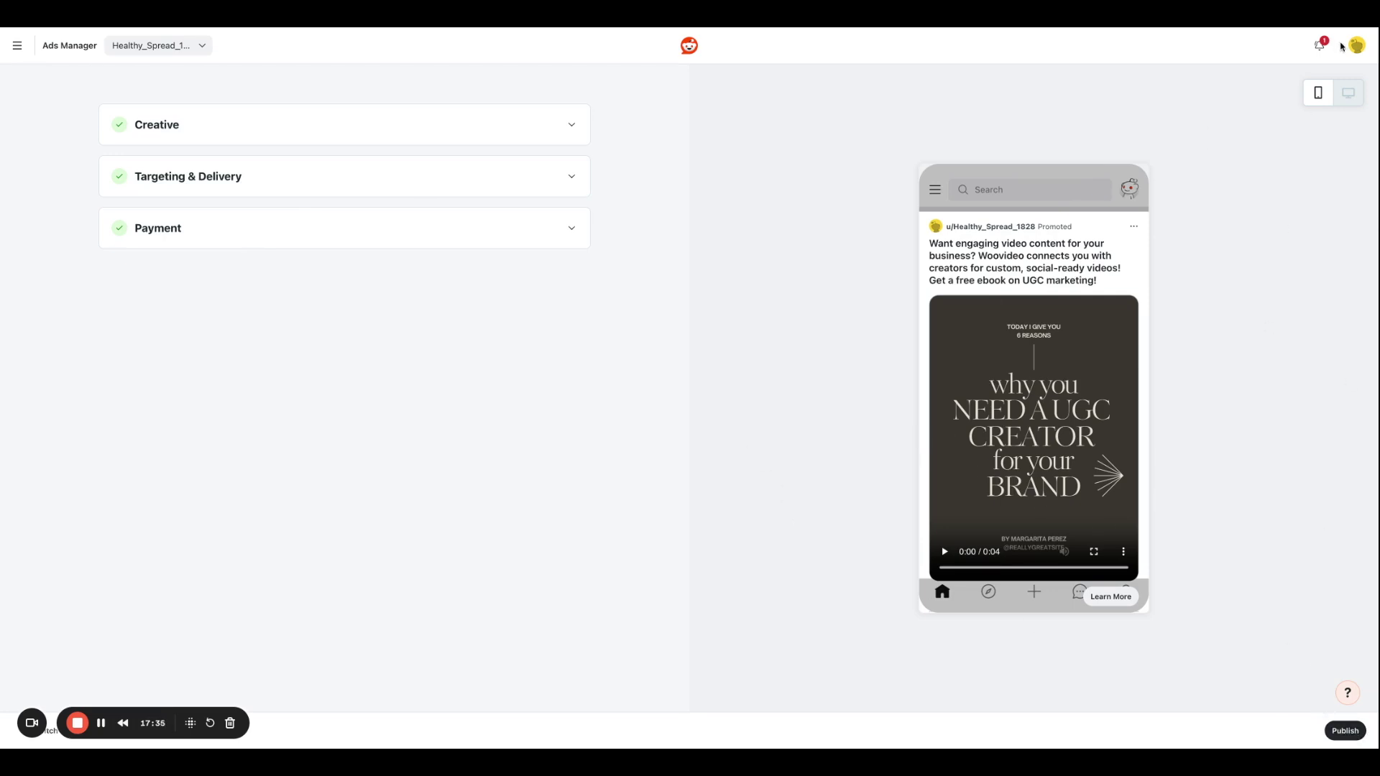
- Compare the ad preview in desktop, then mobile, then desktop layout
click(1349, 93)
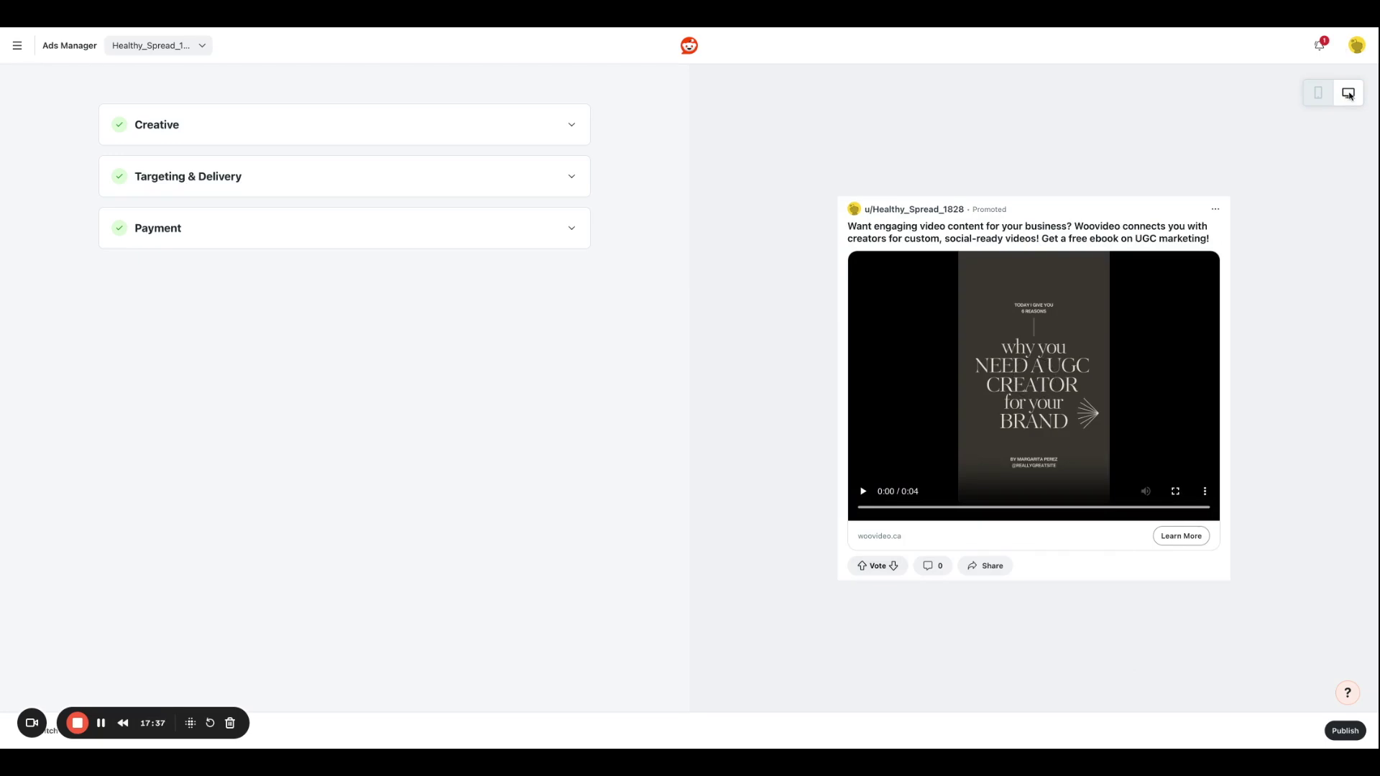
click(1318, 93)
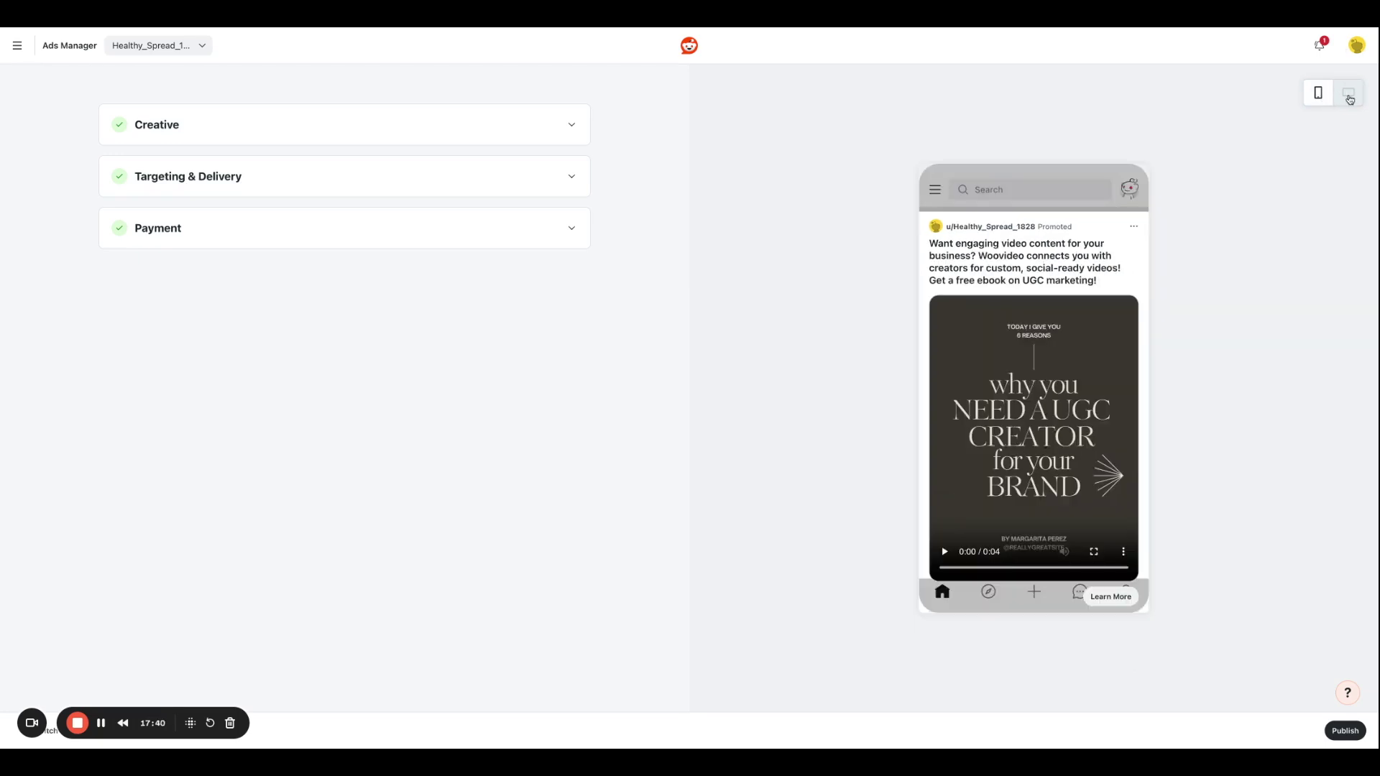
click(1348, 93)
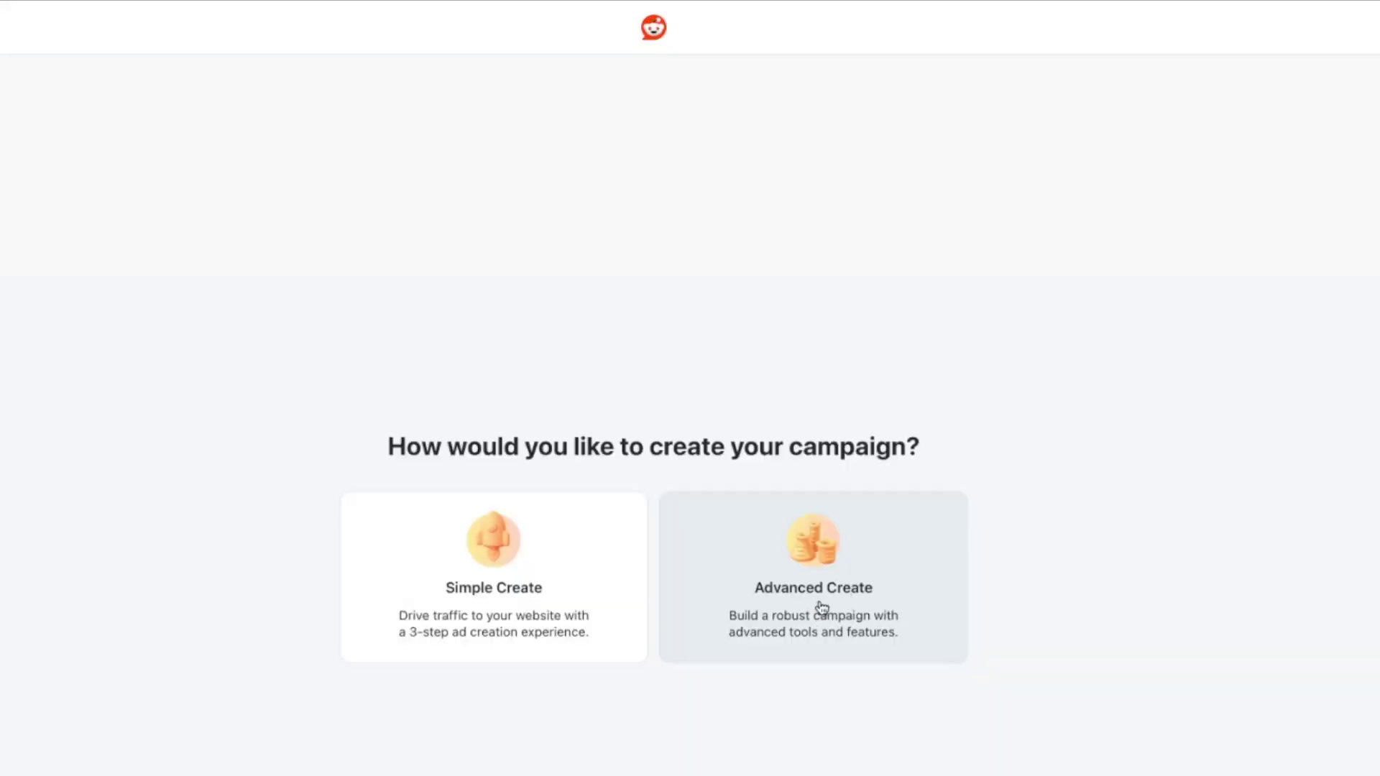
- Choose Advanced Create and name the campaign 'WOO Video_Awareness Campaign'
click(822, 607)
click(541, 229)
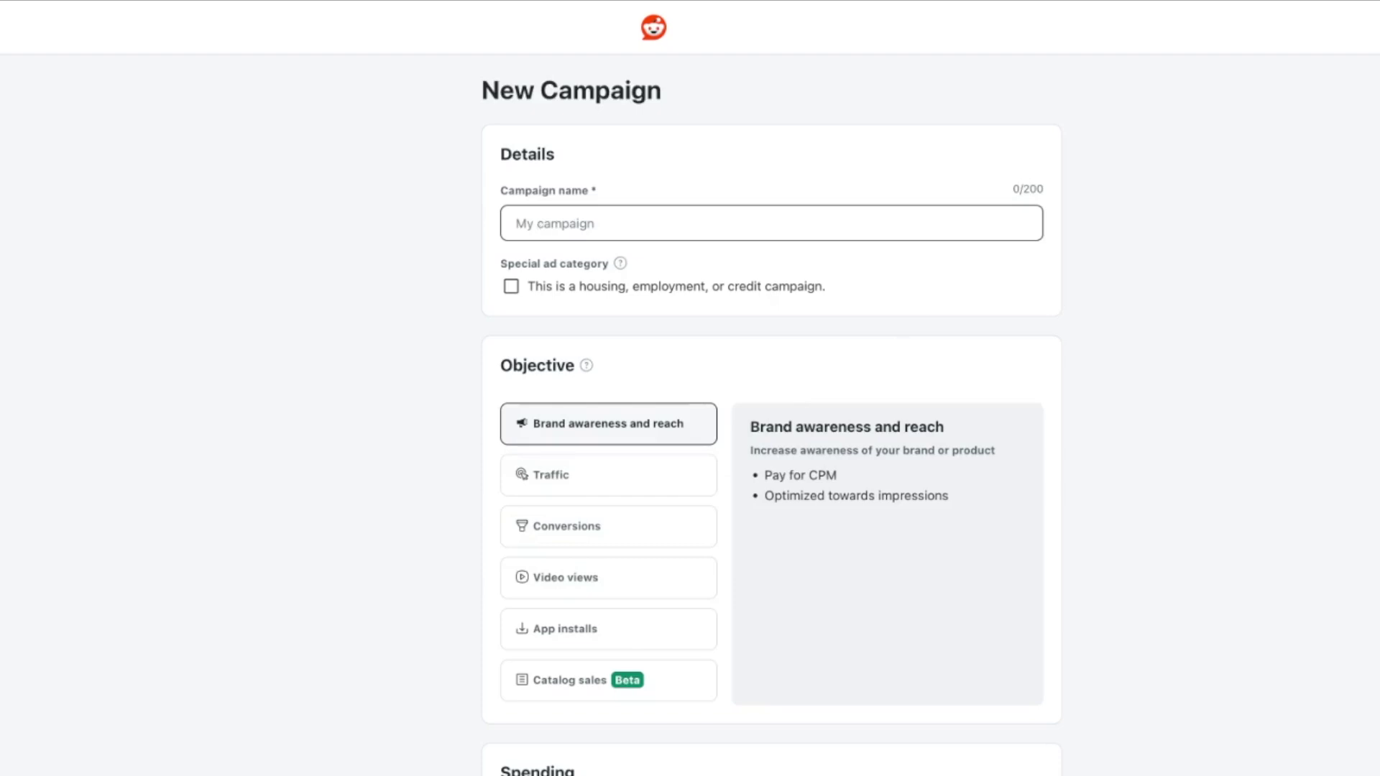
text(WOO Video_Awareness Cama)
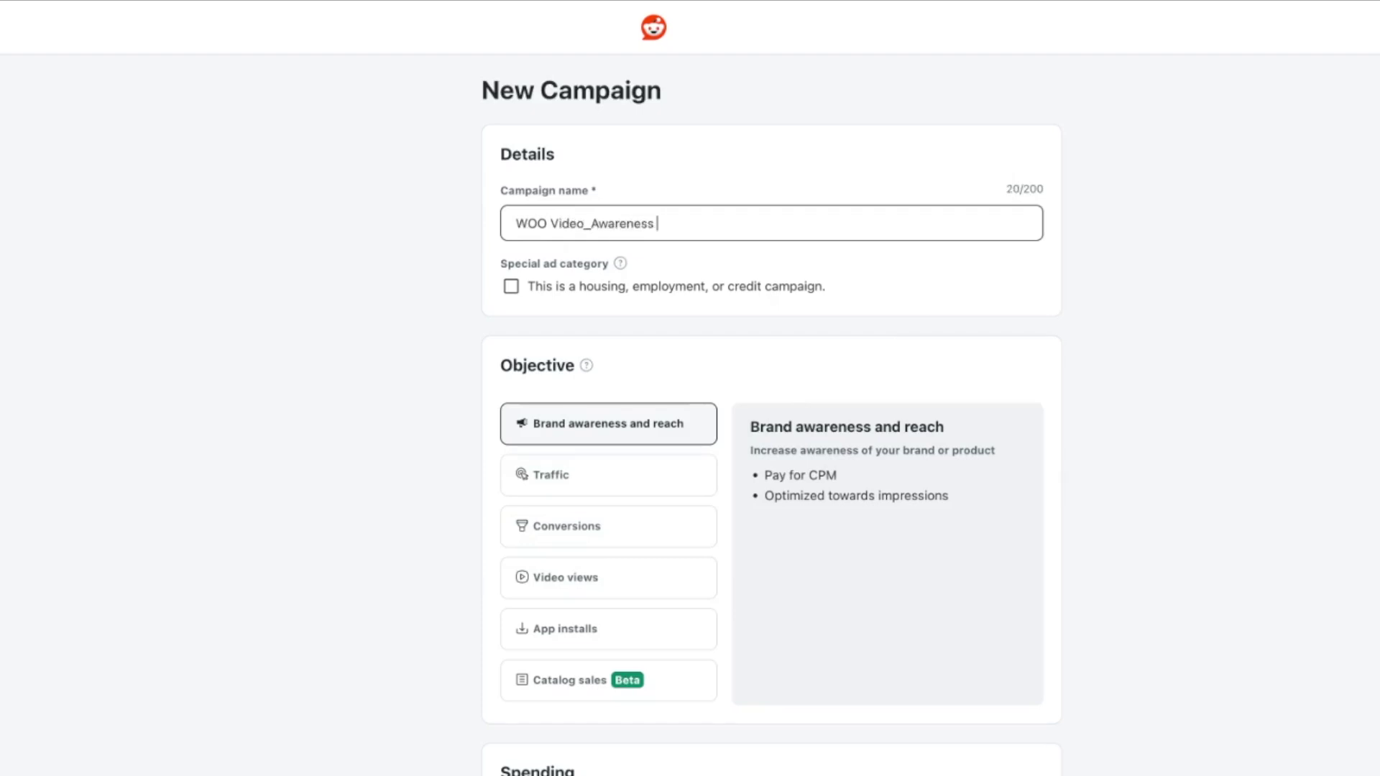
key(BackSpace)
text(paign)
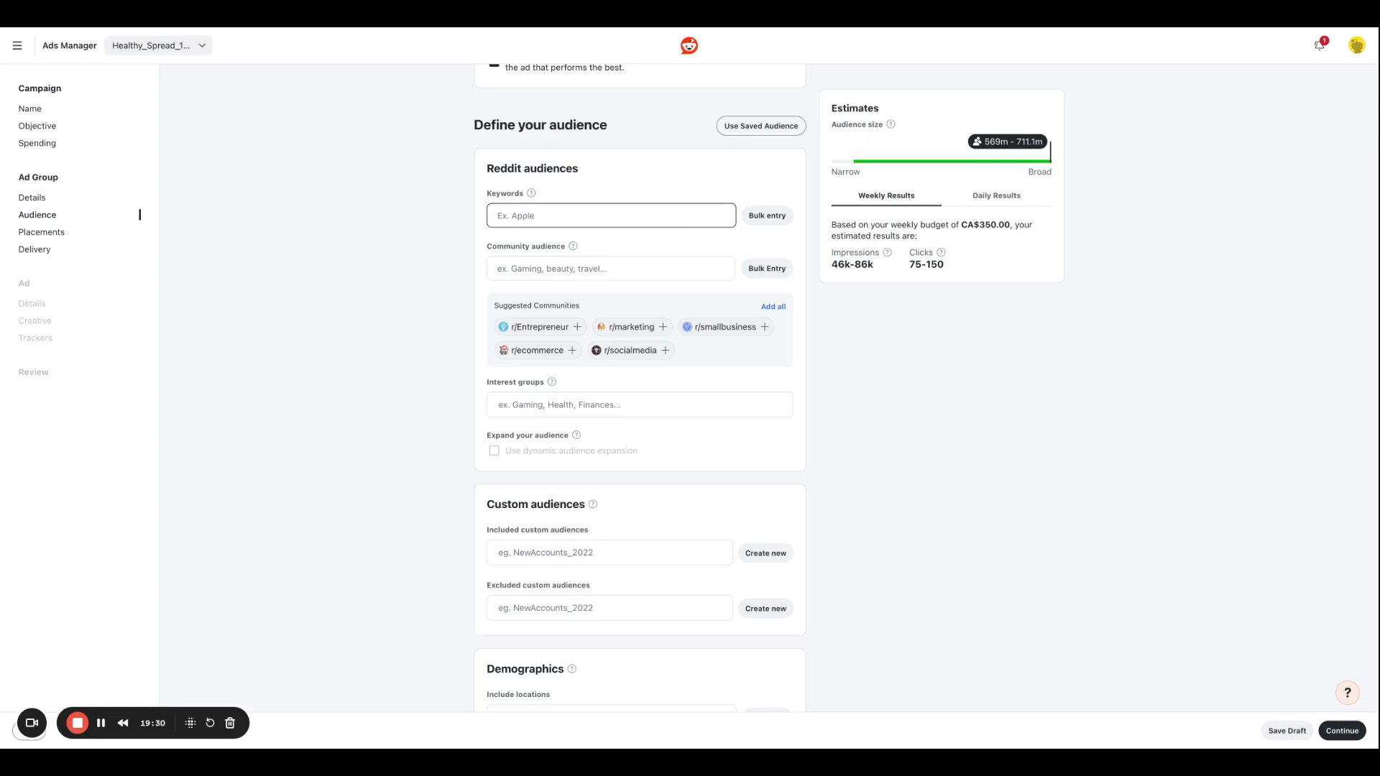
- Enter UGC video and Influencers as audience keywords
text(UGc)
text(uencers)
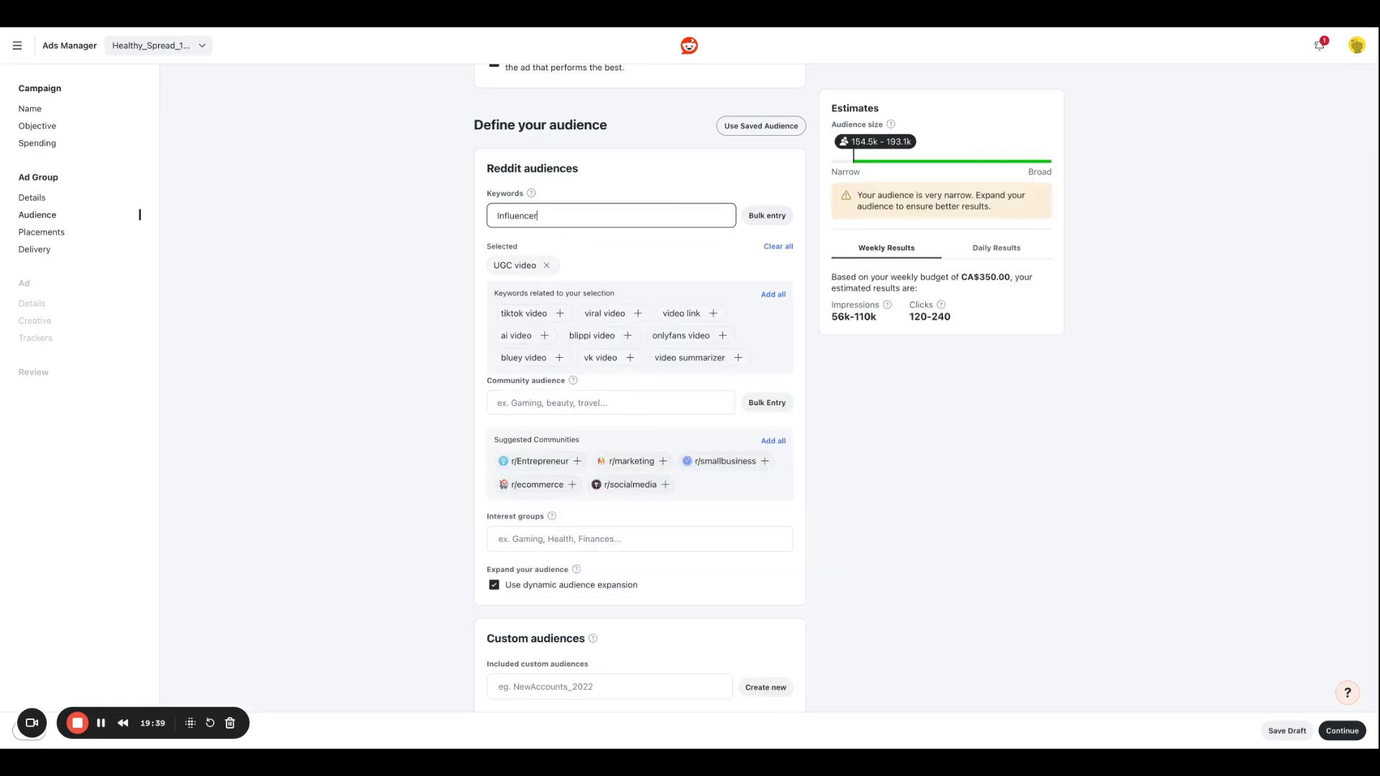
key(Return)
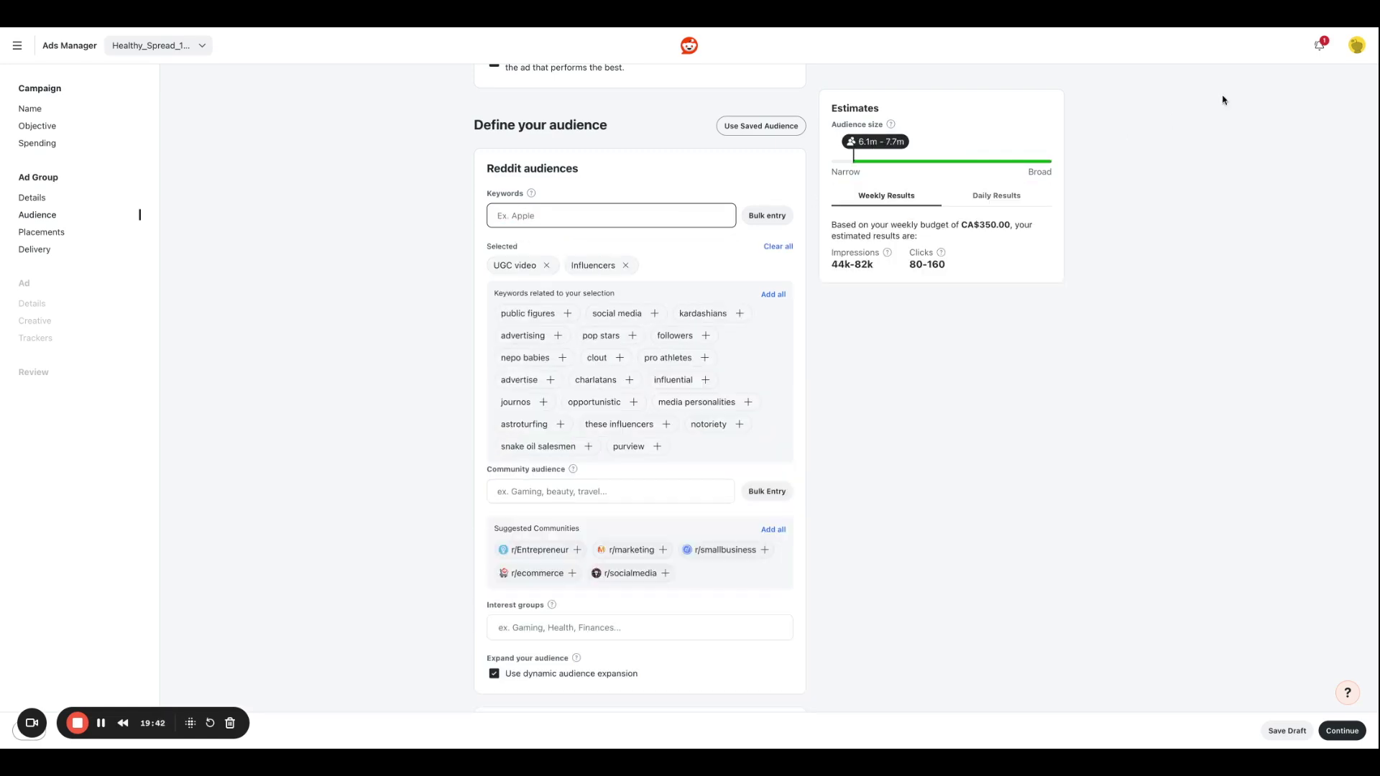
click(561, 321)
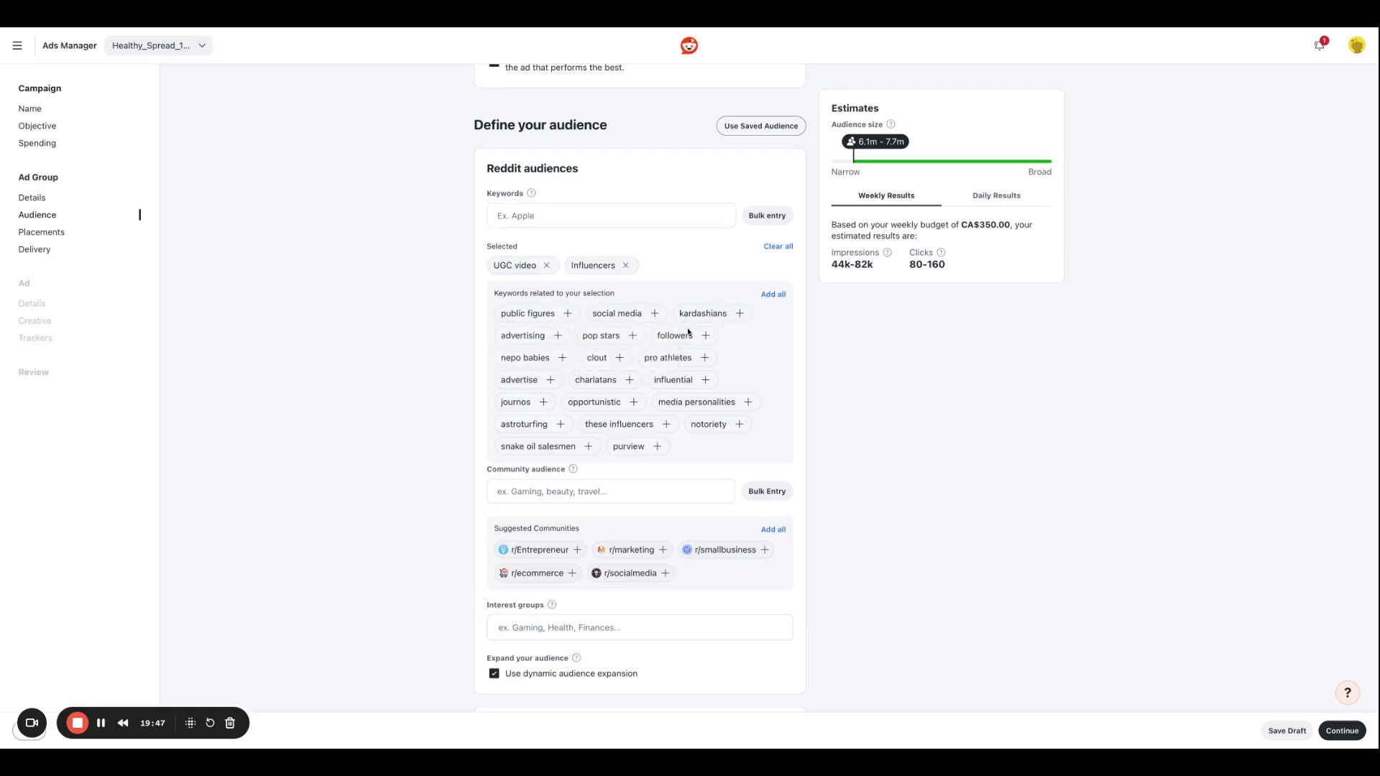
- Add the suggested keywords advertising, public figures and news outlets
mouse_move(515, 335)
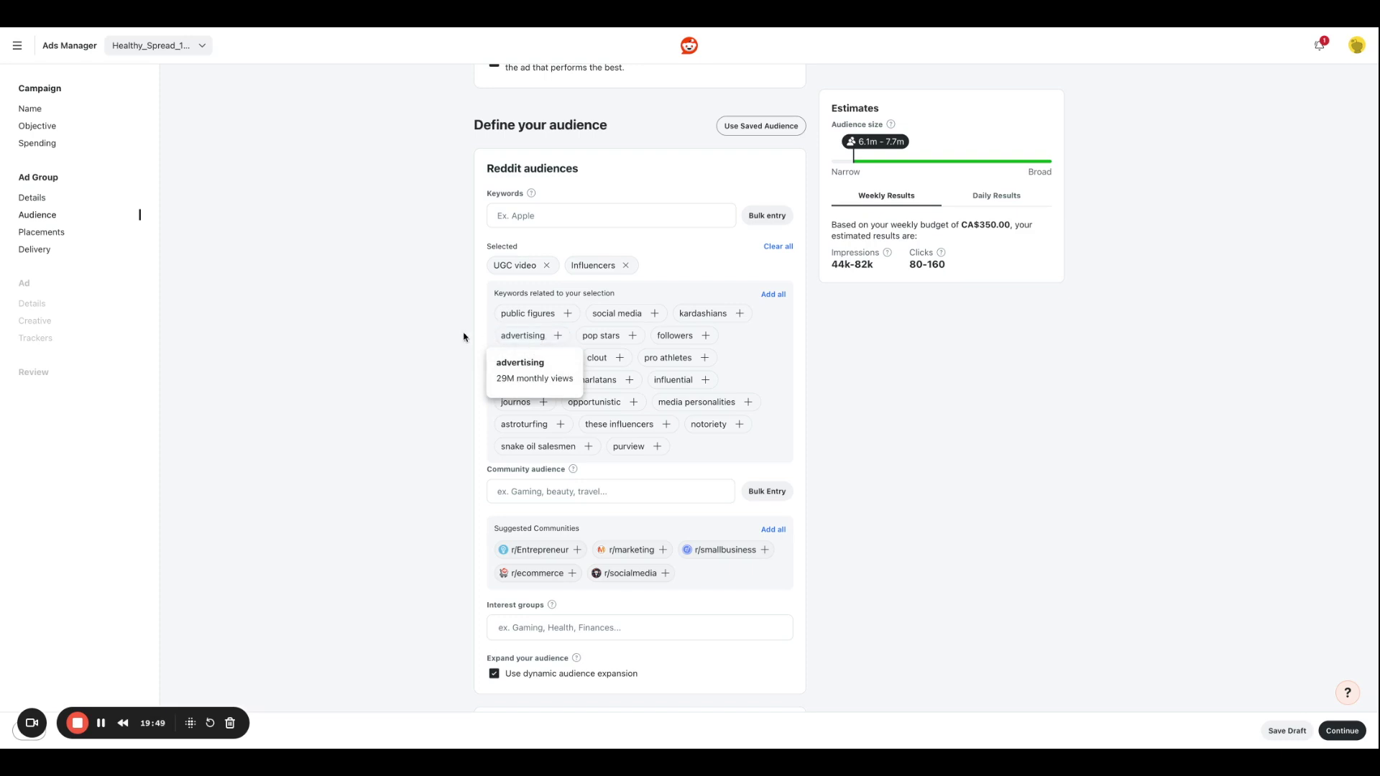
click(558, 336)
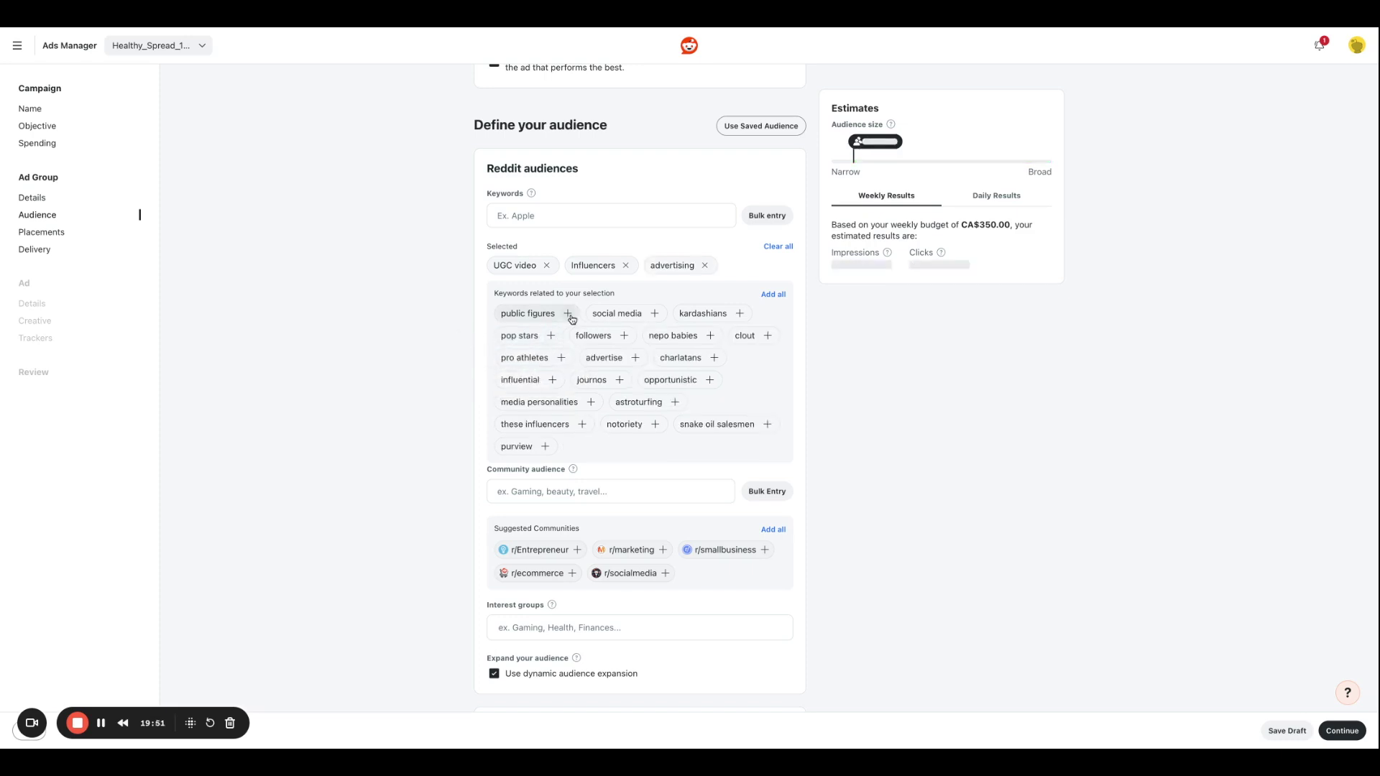
click(568, 314)
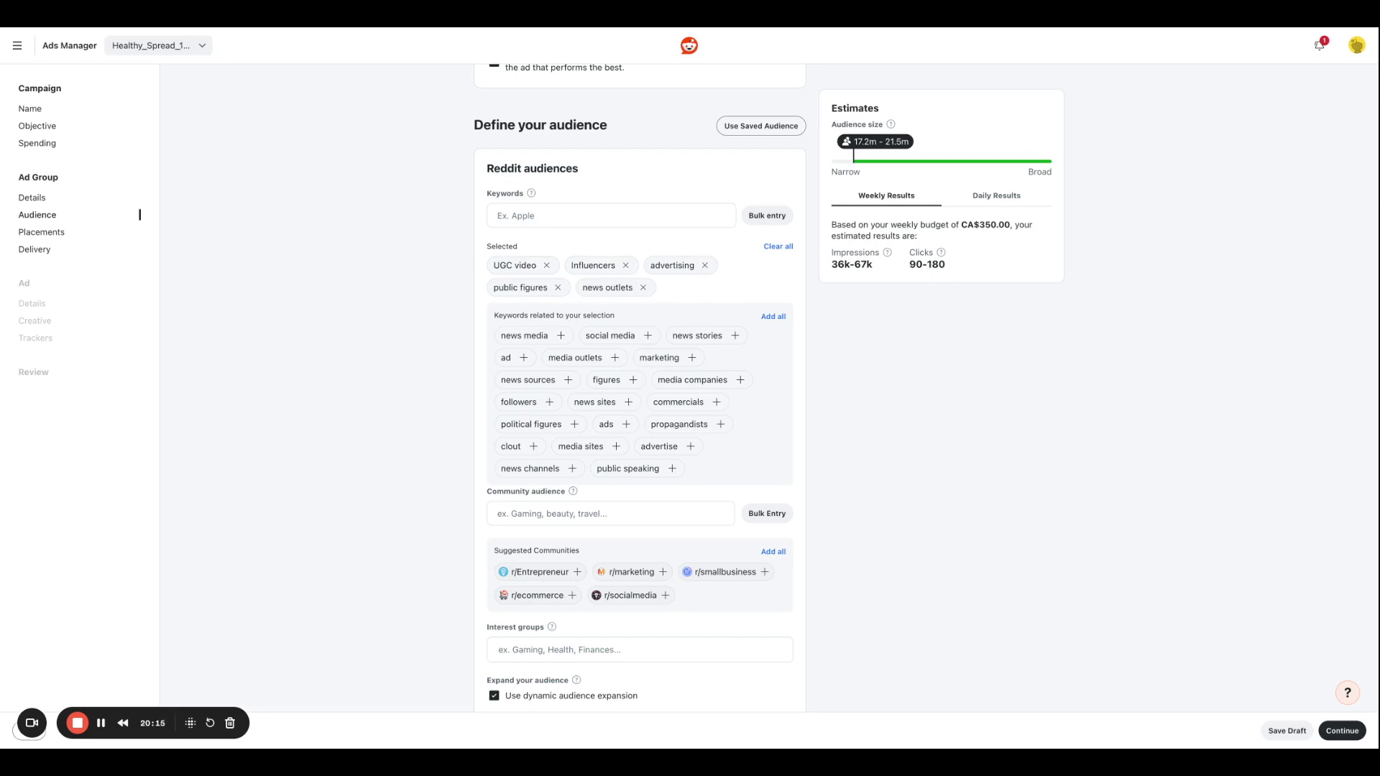
- Target the r/Entrepreneur, r/smallbusiness and r/marketing communities
scroll(542, 398, down, 3)
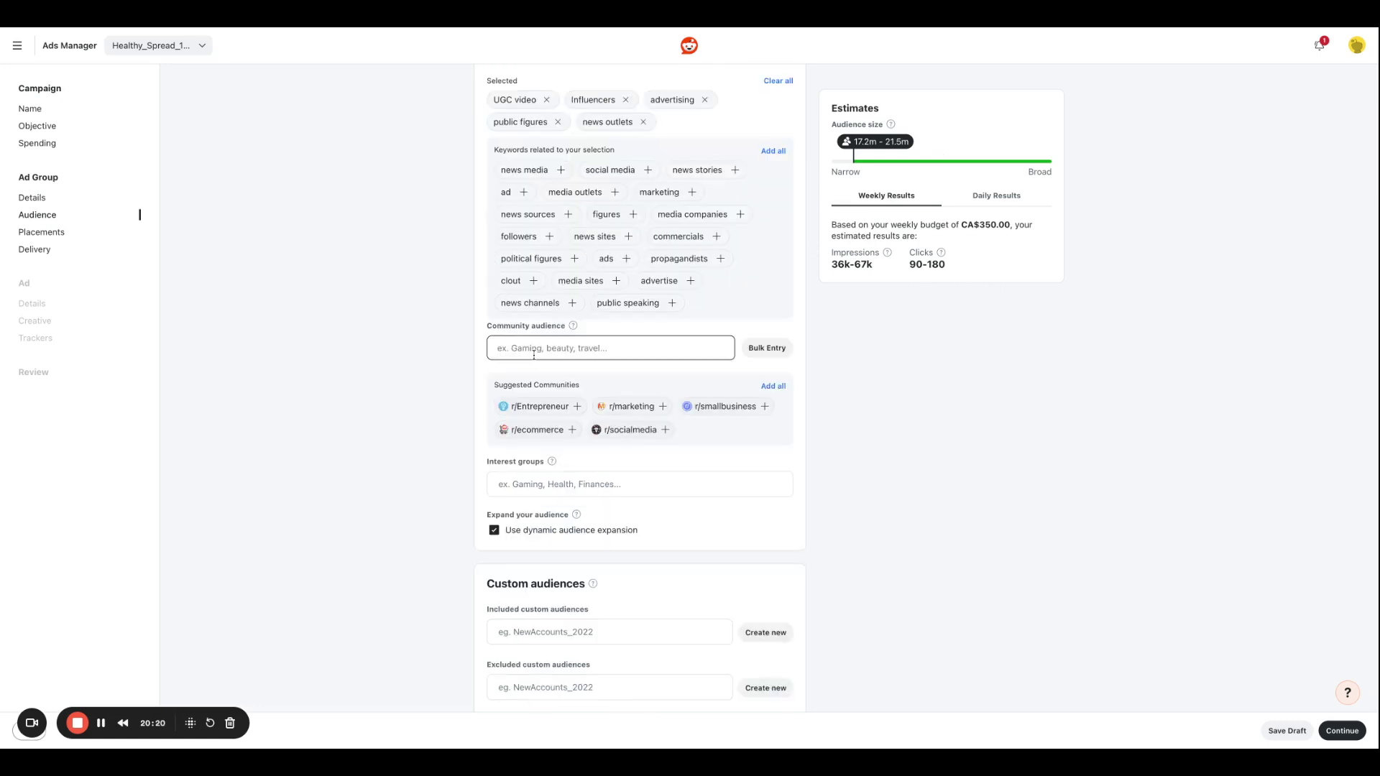
click(554, 406)
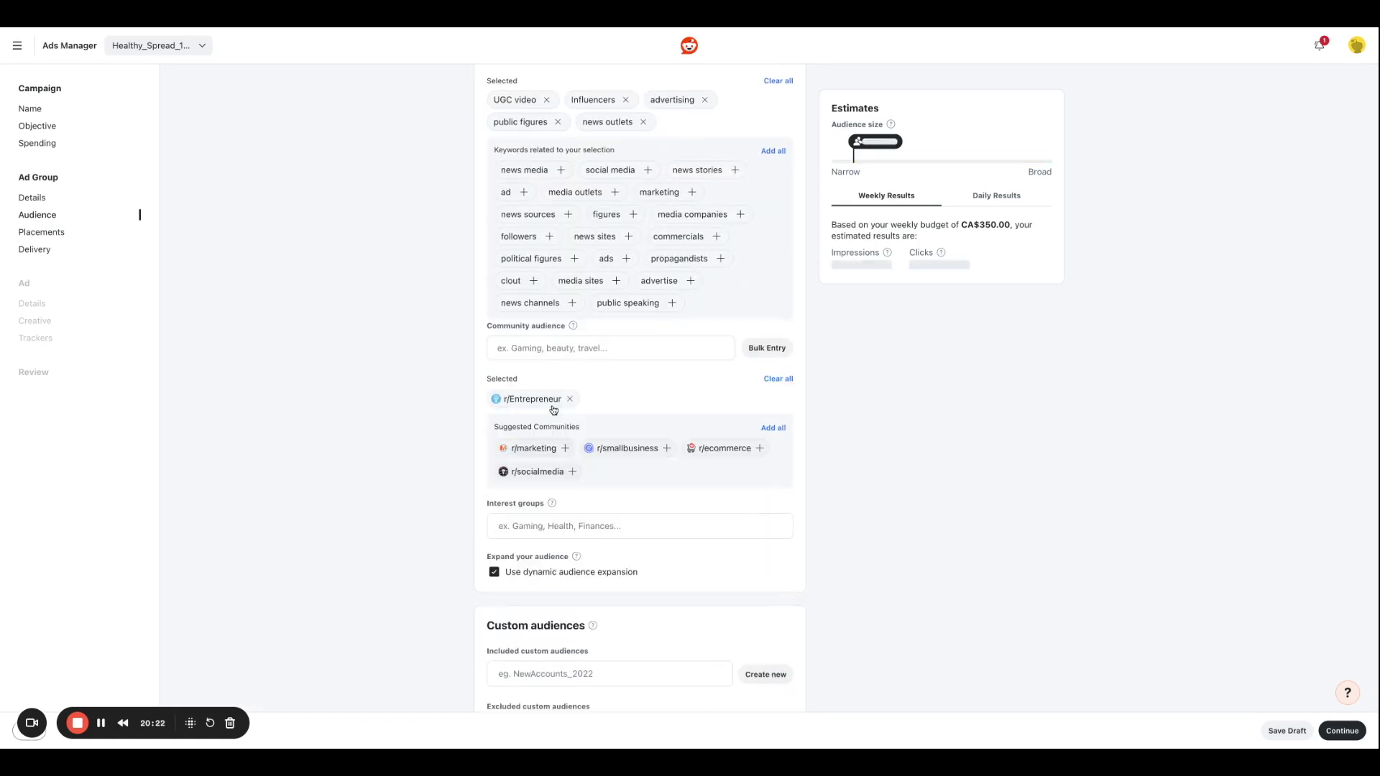
click(611, 451)
scroll(568, 417, down, 1)
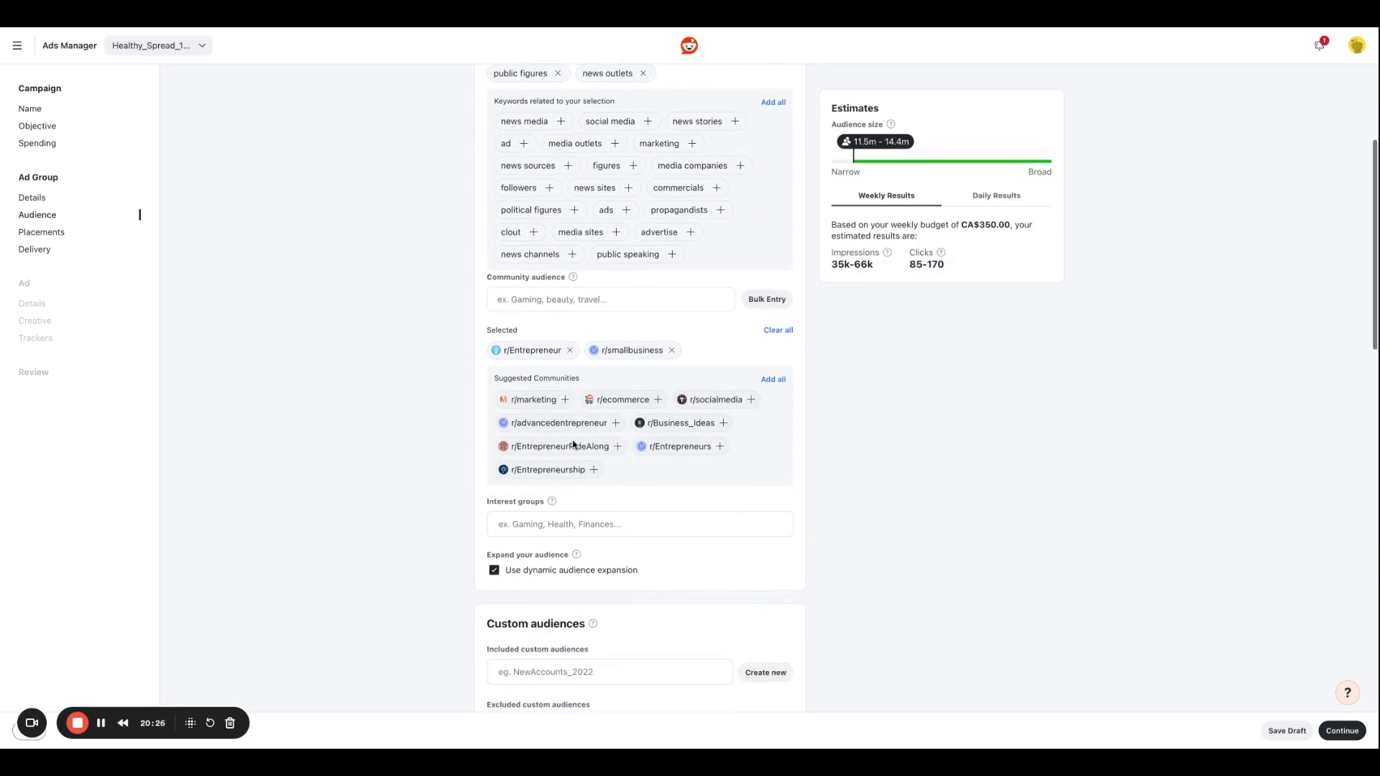
click(535, 398)
- Browse the Interest groups categories, then close the list without choosing any
scroll(504, 410, down, 1)
click(537, 424)
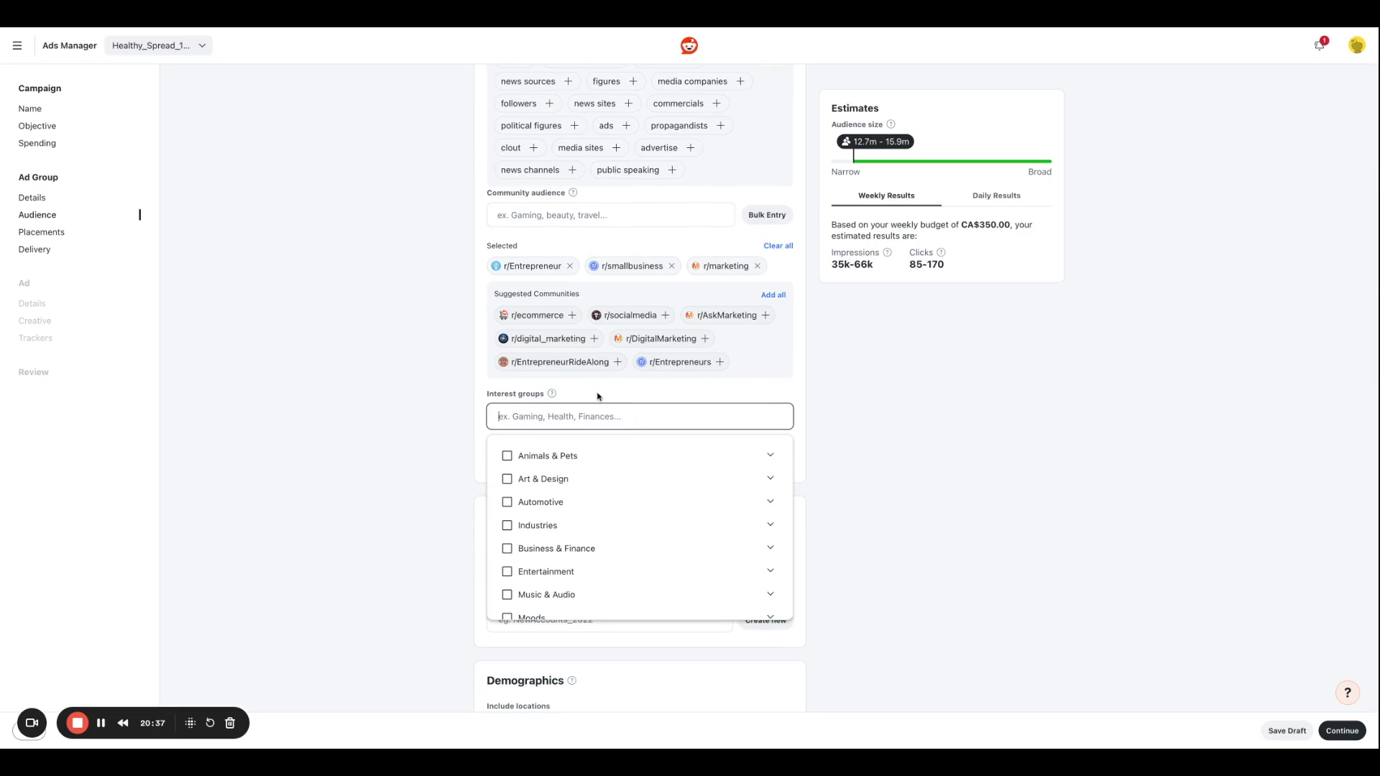
click(447, 407)
scroll(693, 364, down, 4)
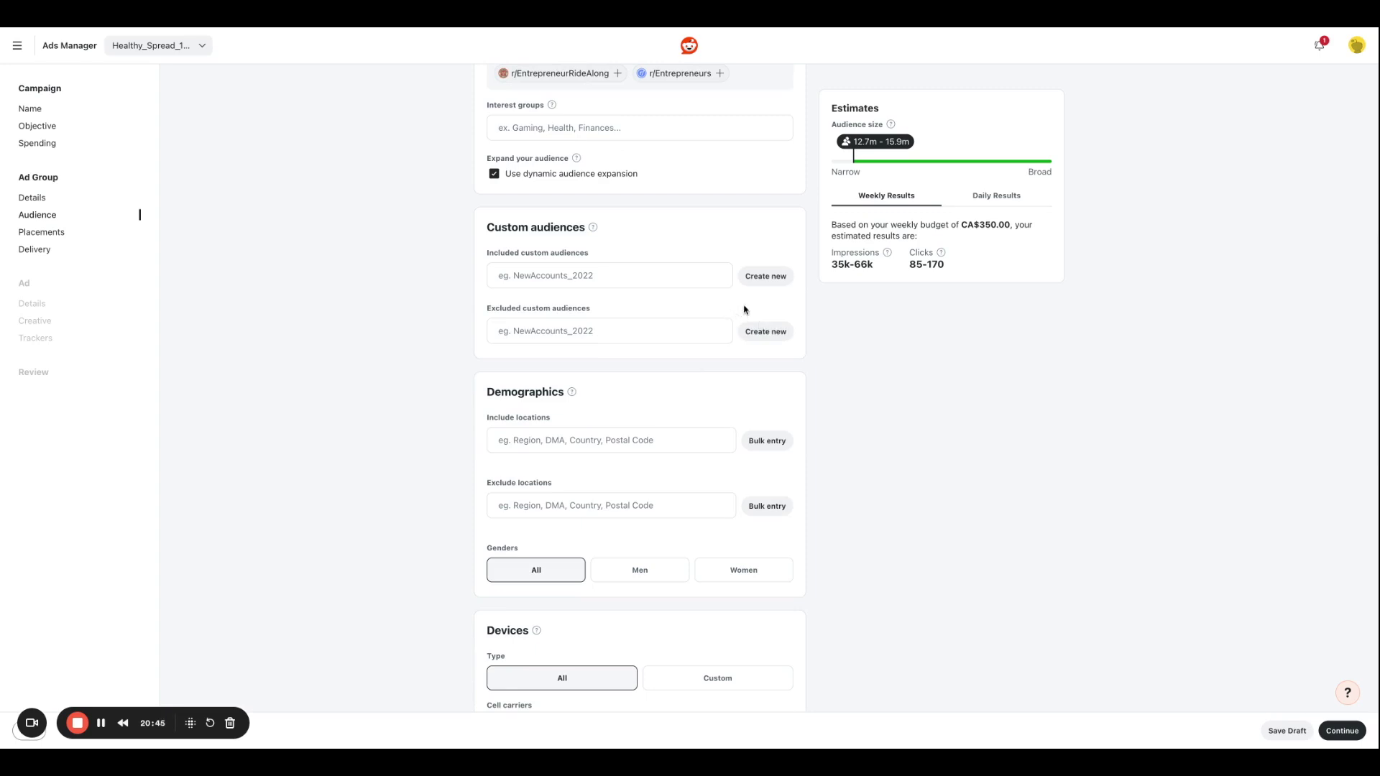
scroll(708, 310, down, 3)
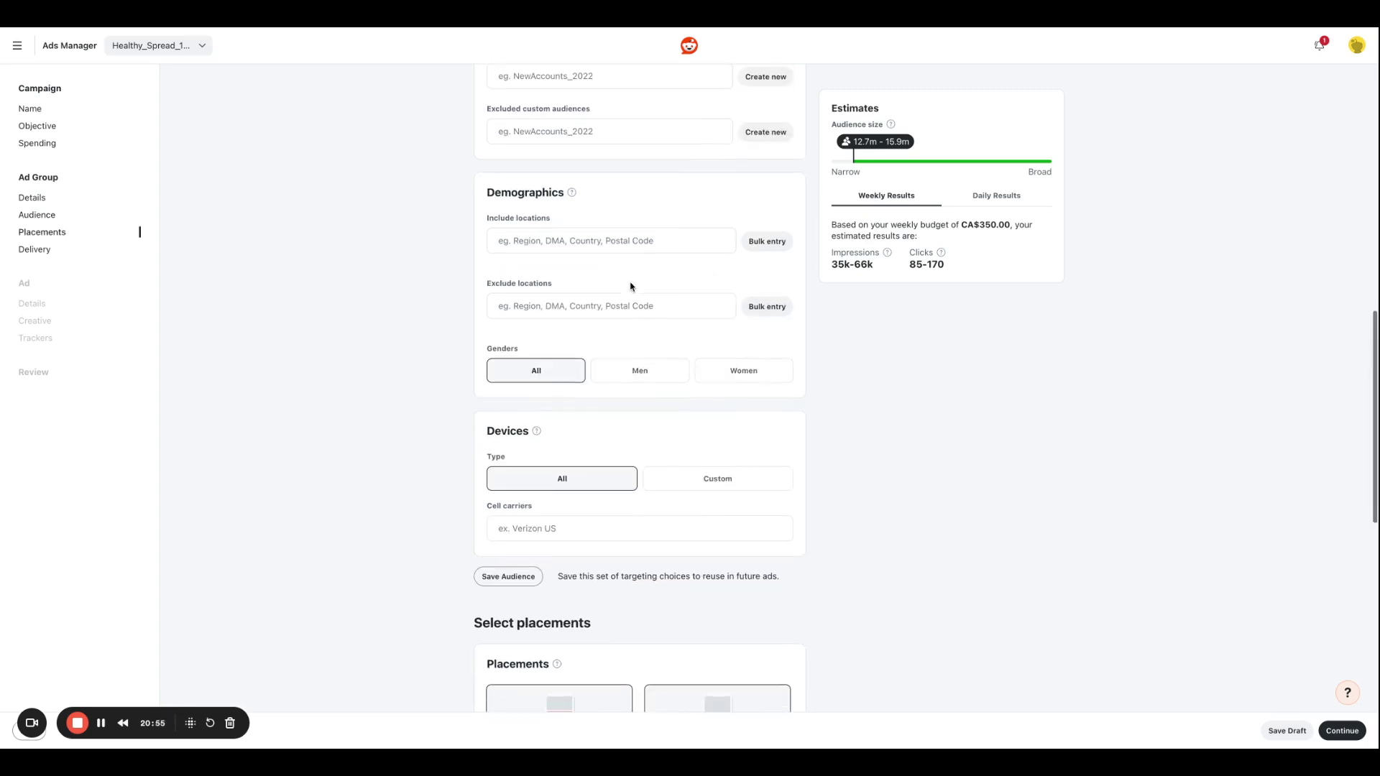
- Include Canada as the targeted country, then move down to Budget & schedule
click(565, 242)
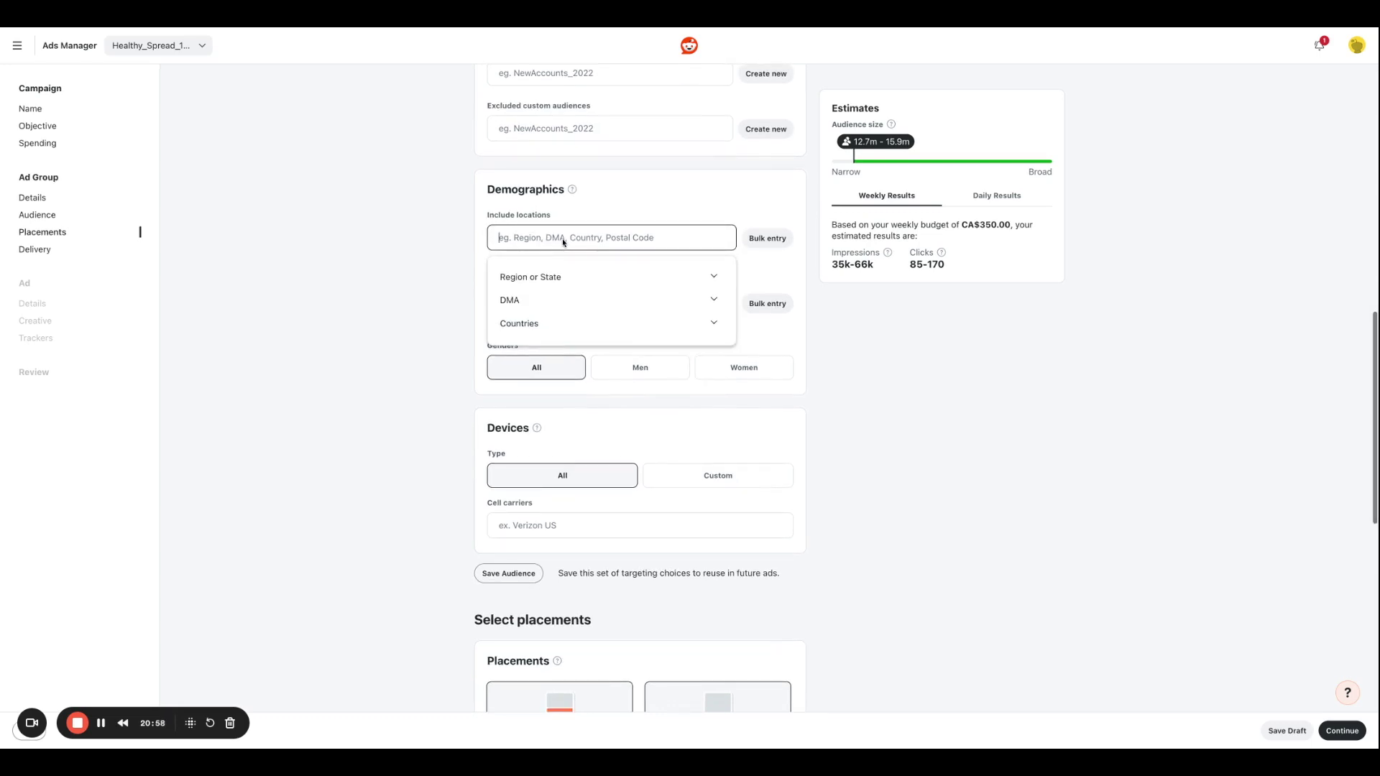
click(550, 325)
scroll(549, 395, down, 5)
text(c)
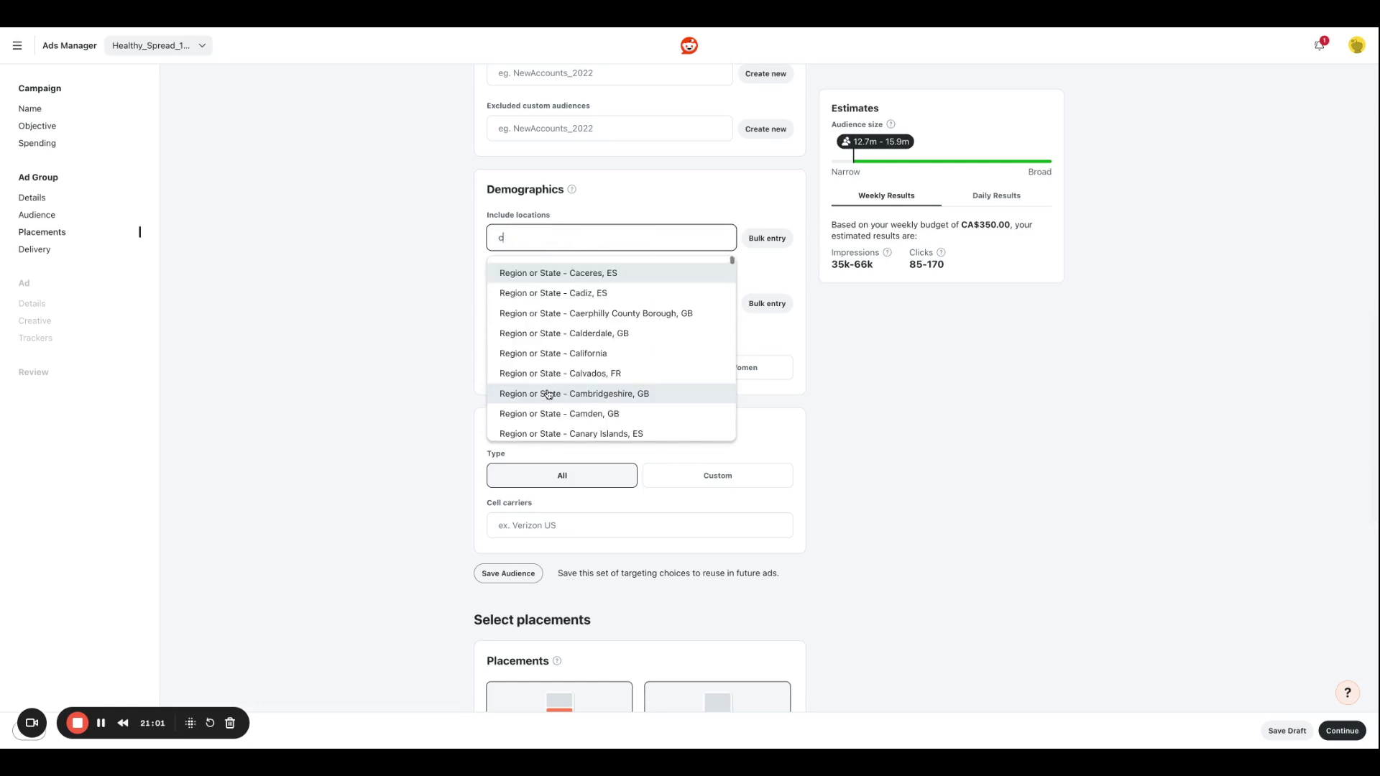
text(abada)
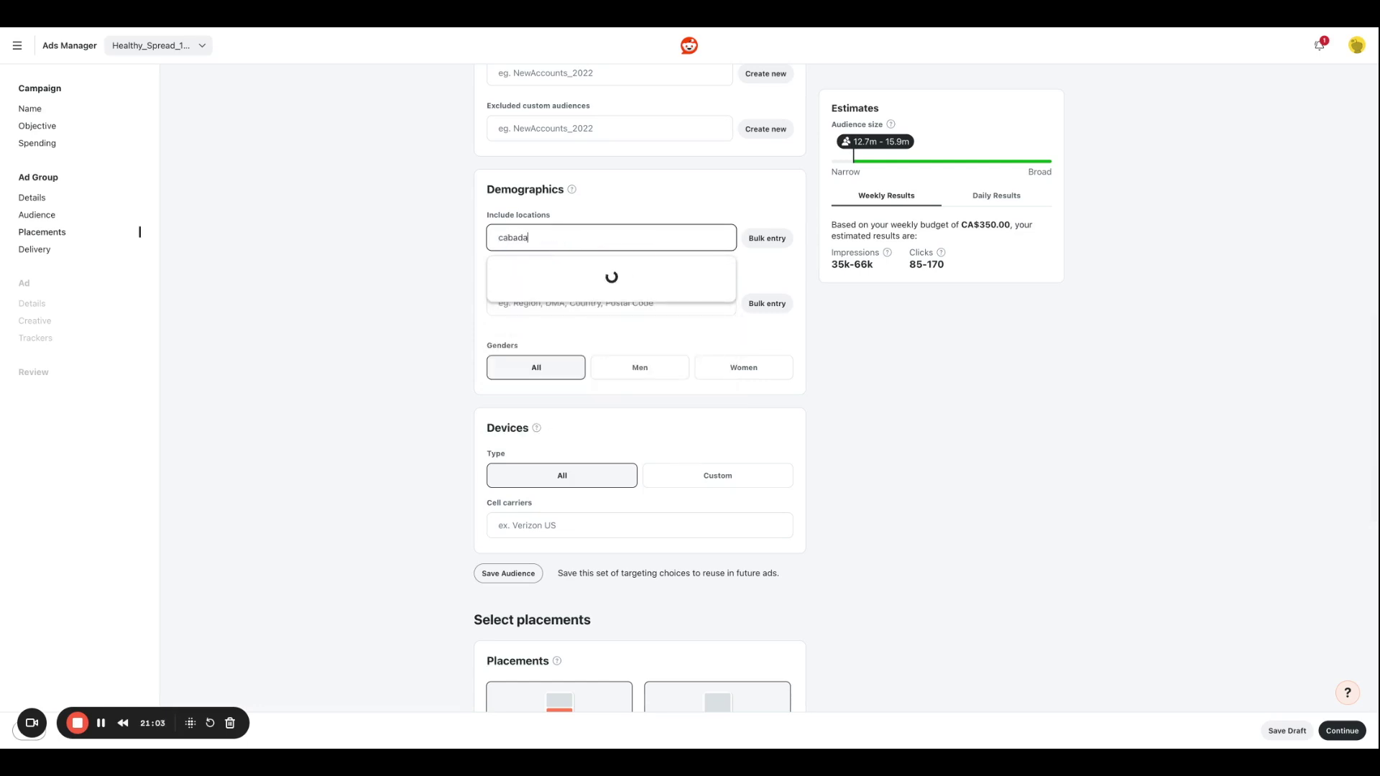
key(Return)
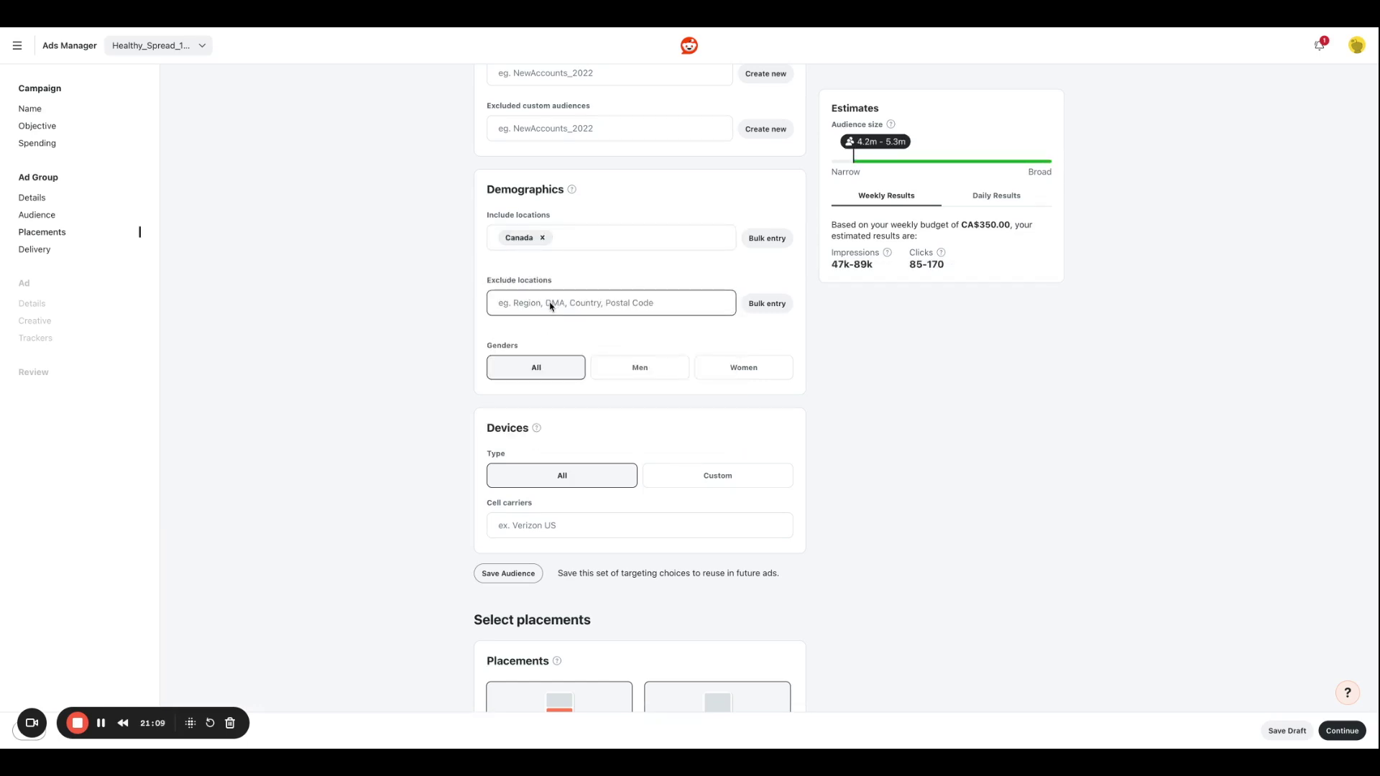
scroll(581, 304, down, 1)
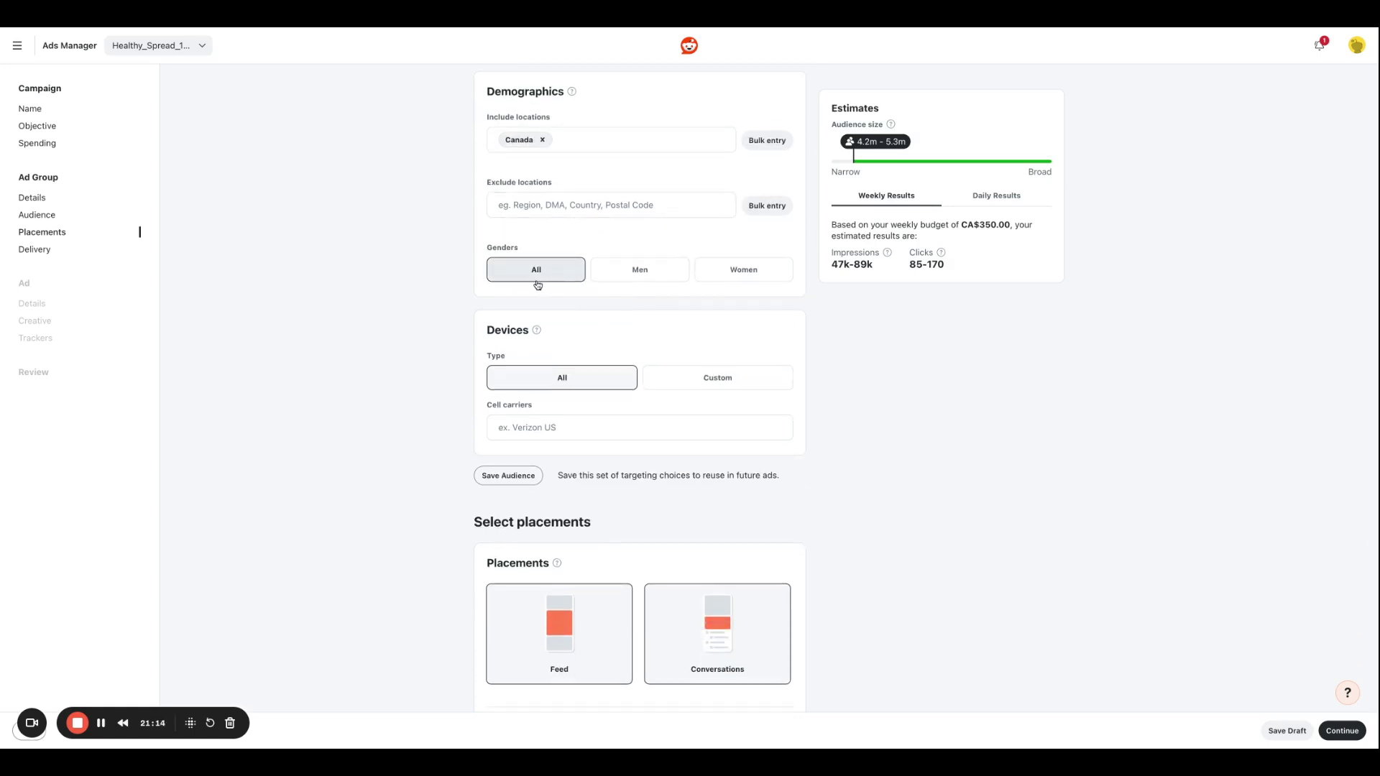
scroll(564, 296, down, 1)
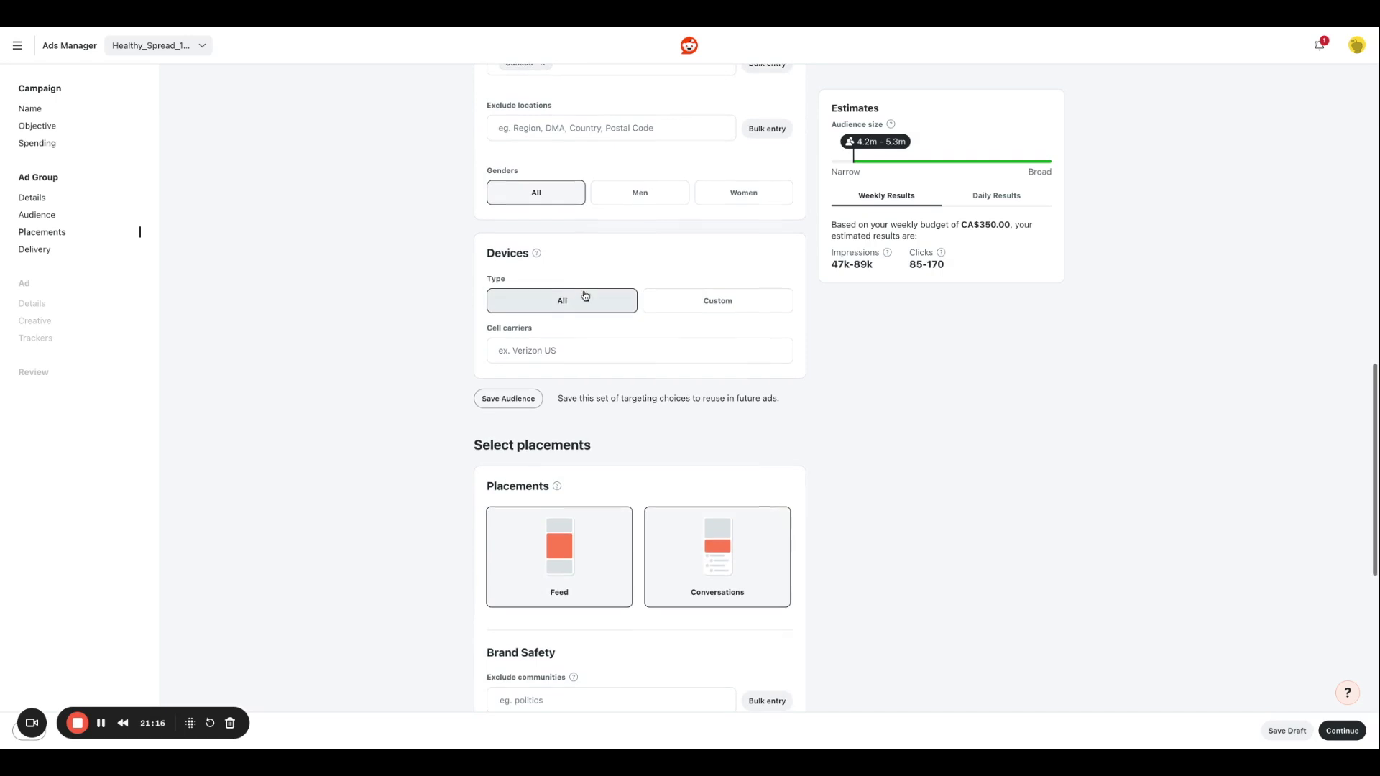
scroll(529, 282, down, 1)
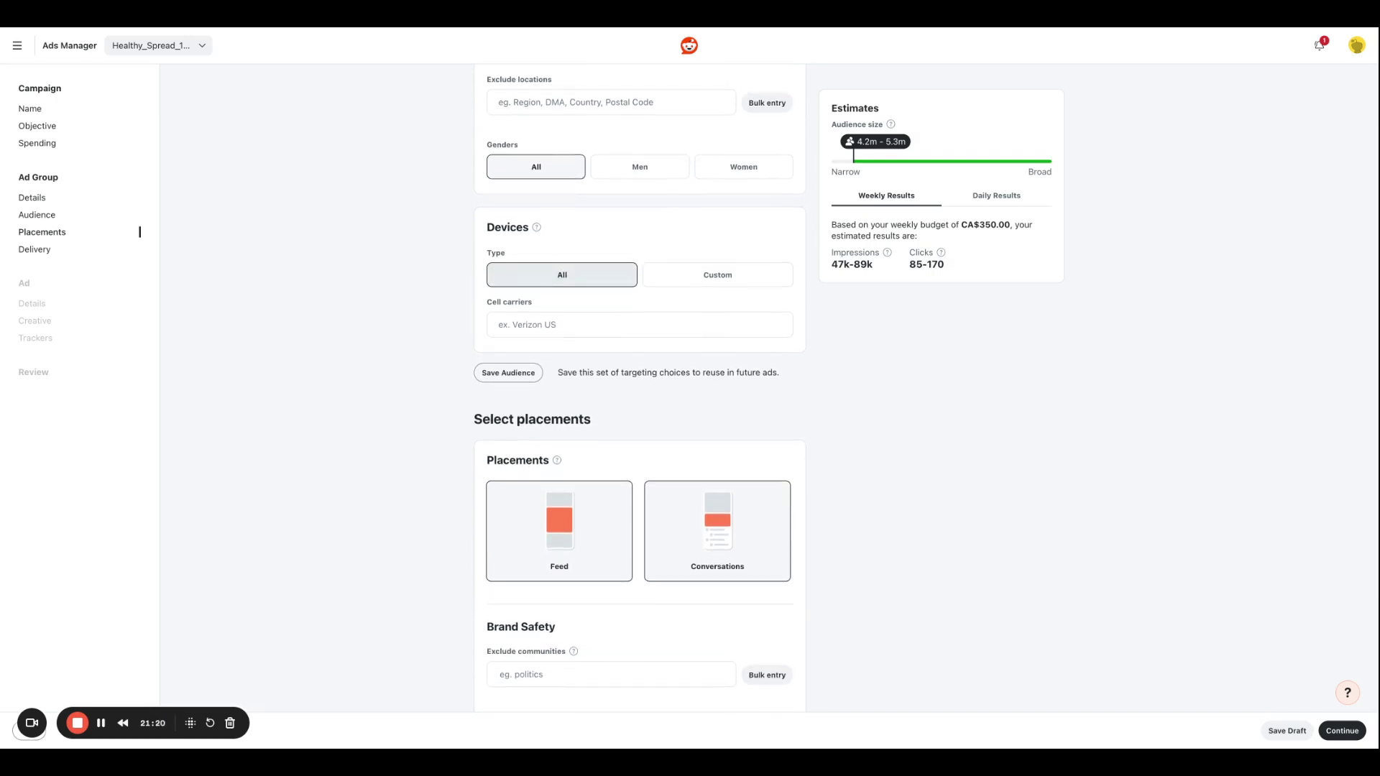
scroll(441, 272, down, 2)
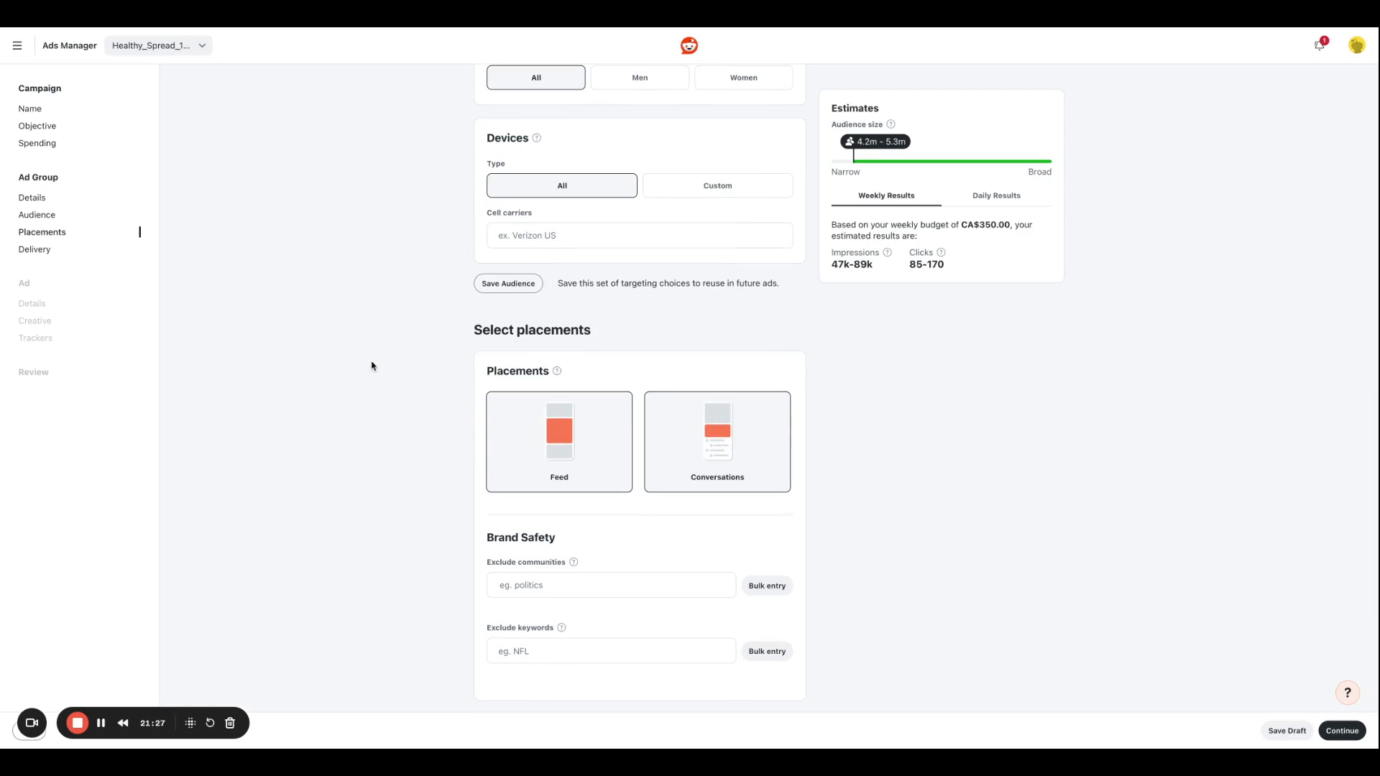
scroll(373, 366, down, 3)
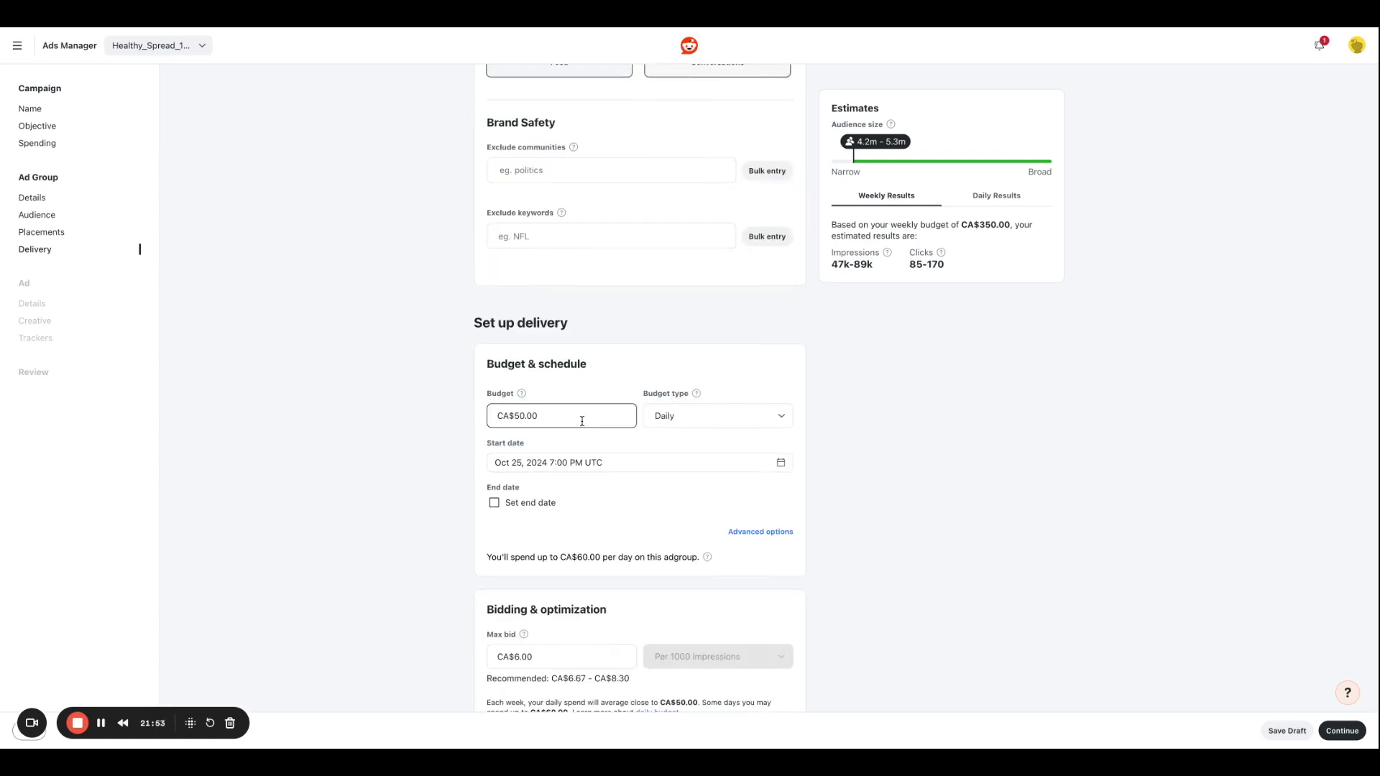
- Turn on an end date for the ad group and clear the CA$6.00 max bid
click(530, 501)
scroll(542, 489, down, 1)
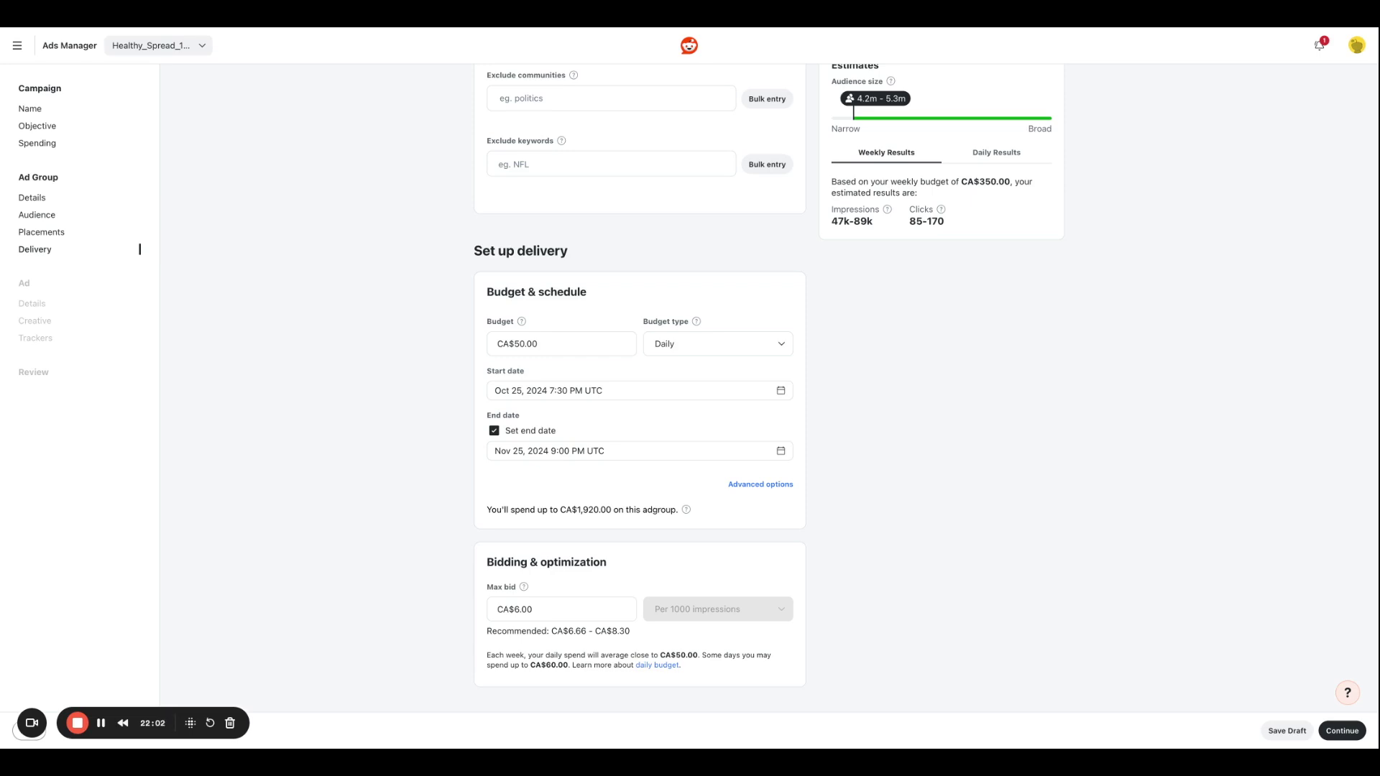
mouse_move(529, 590)
drag(503, 608, 556, 609)
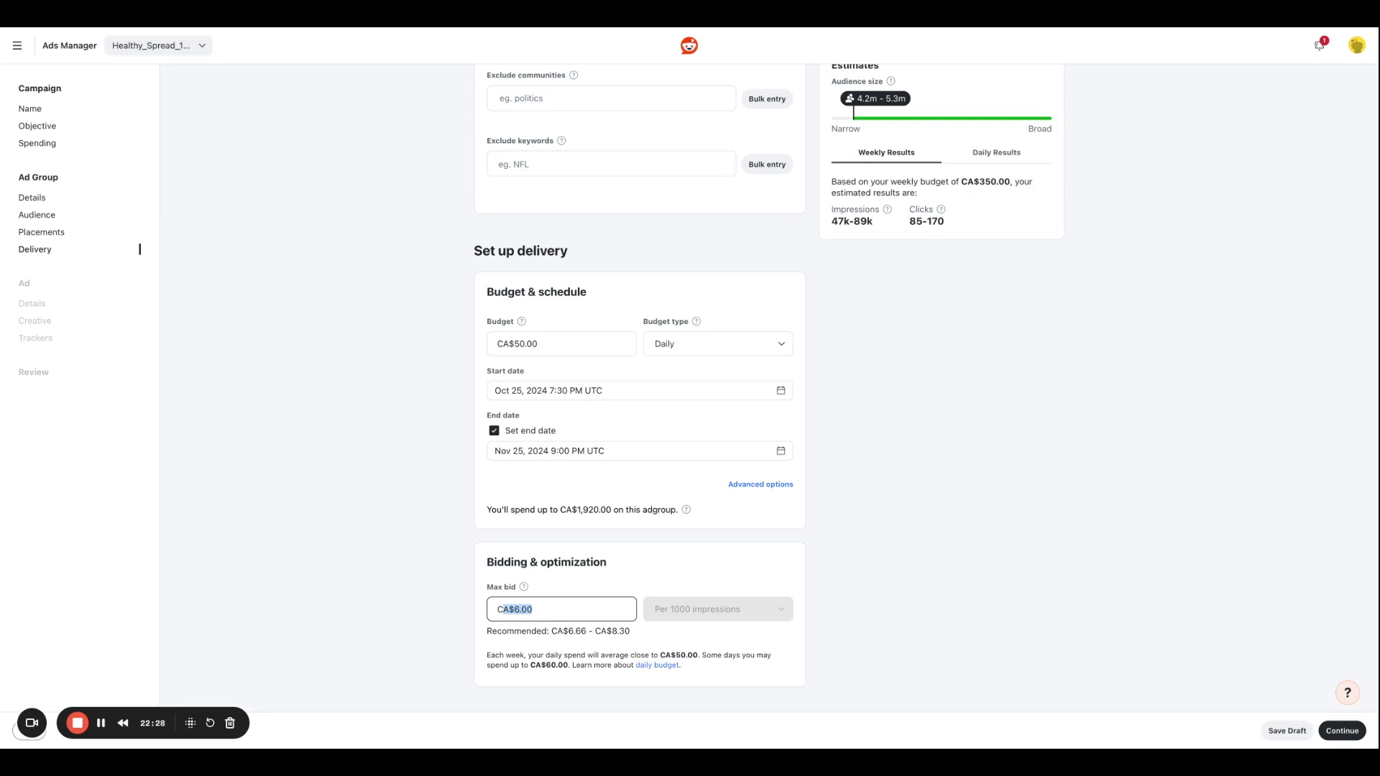
key(BackSpace)
key(BackSpace)
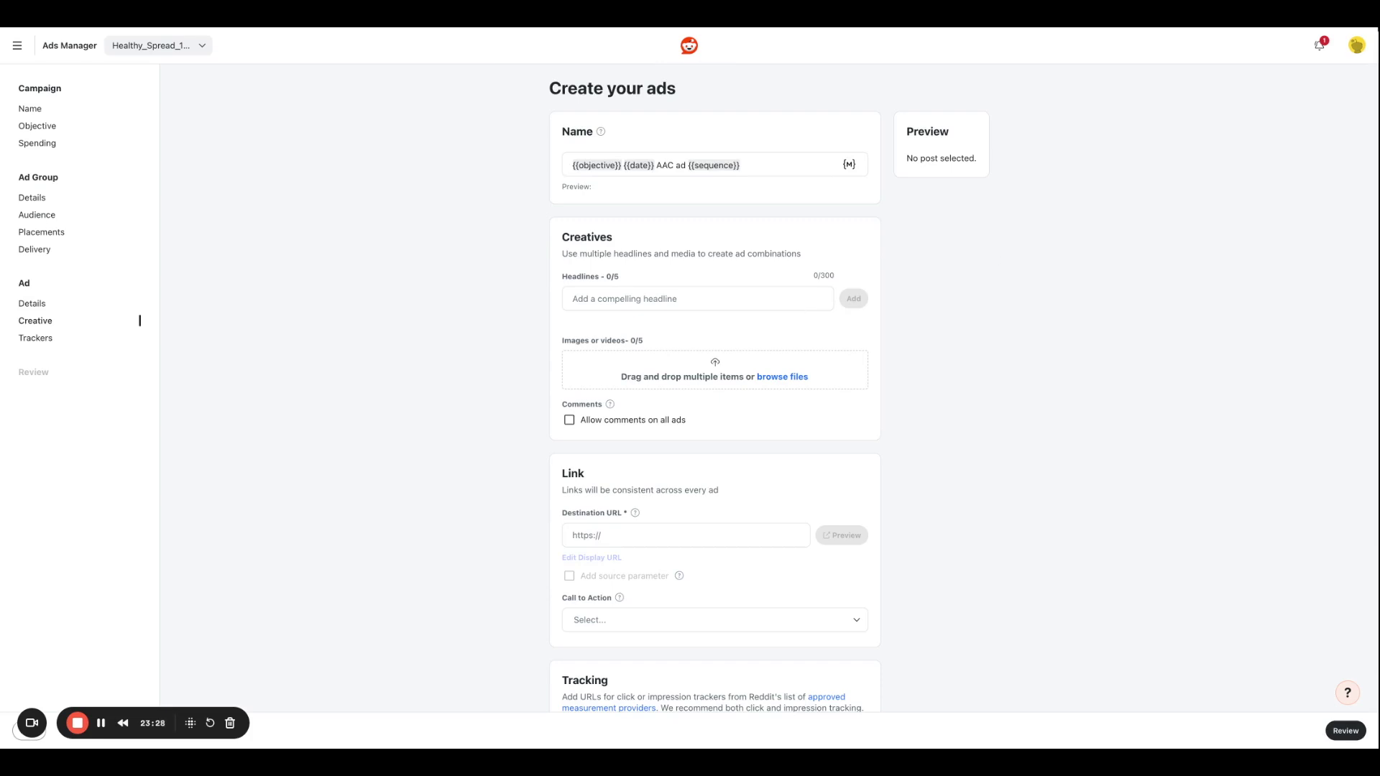
- Add the Black Minimalist UGC Creator Instagram Reel video to the ad and scroll through the setup
drag(715, 370, 682, 391)
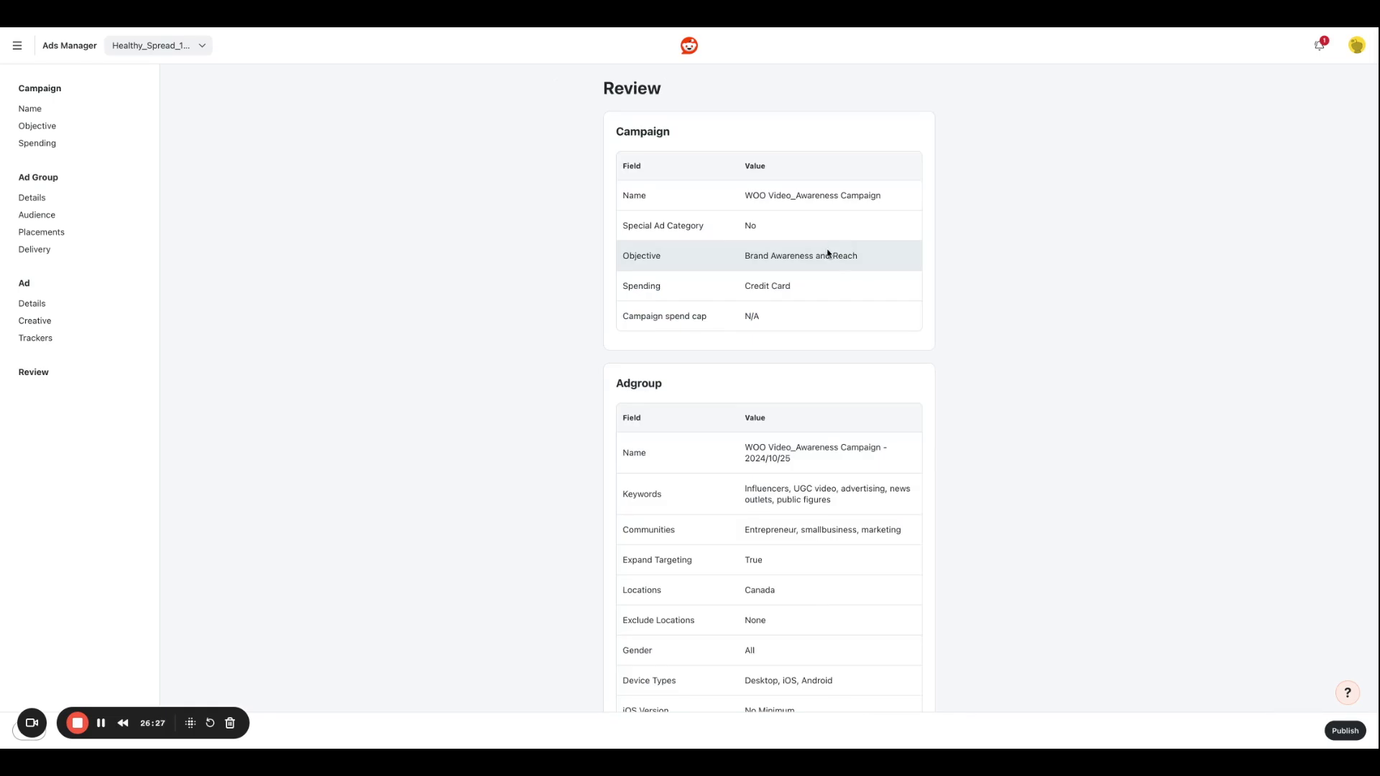
scroll(828, 253, down, 1)
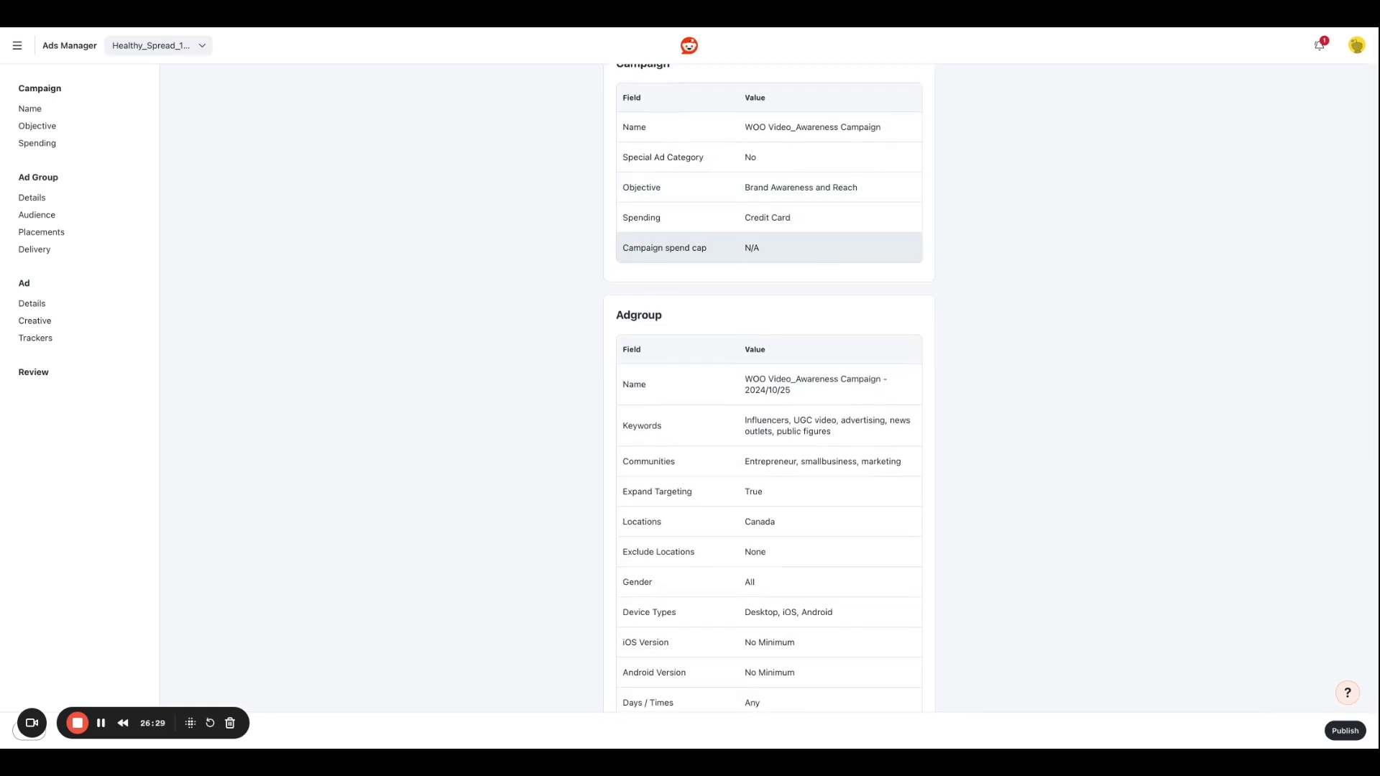
scroll(828, 250, down, 3)
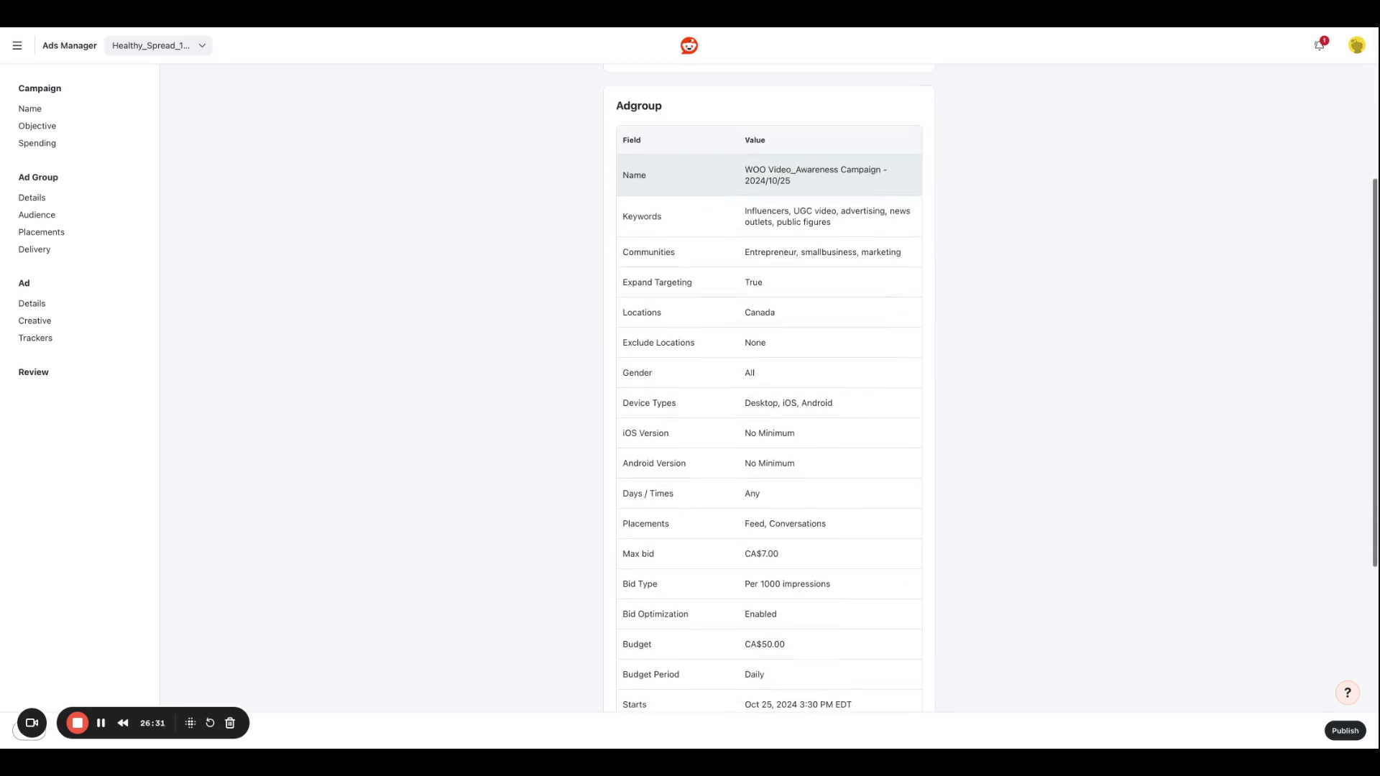
scroll(828, 258, down, 1)
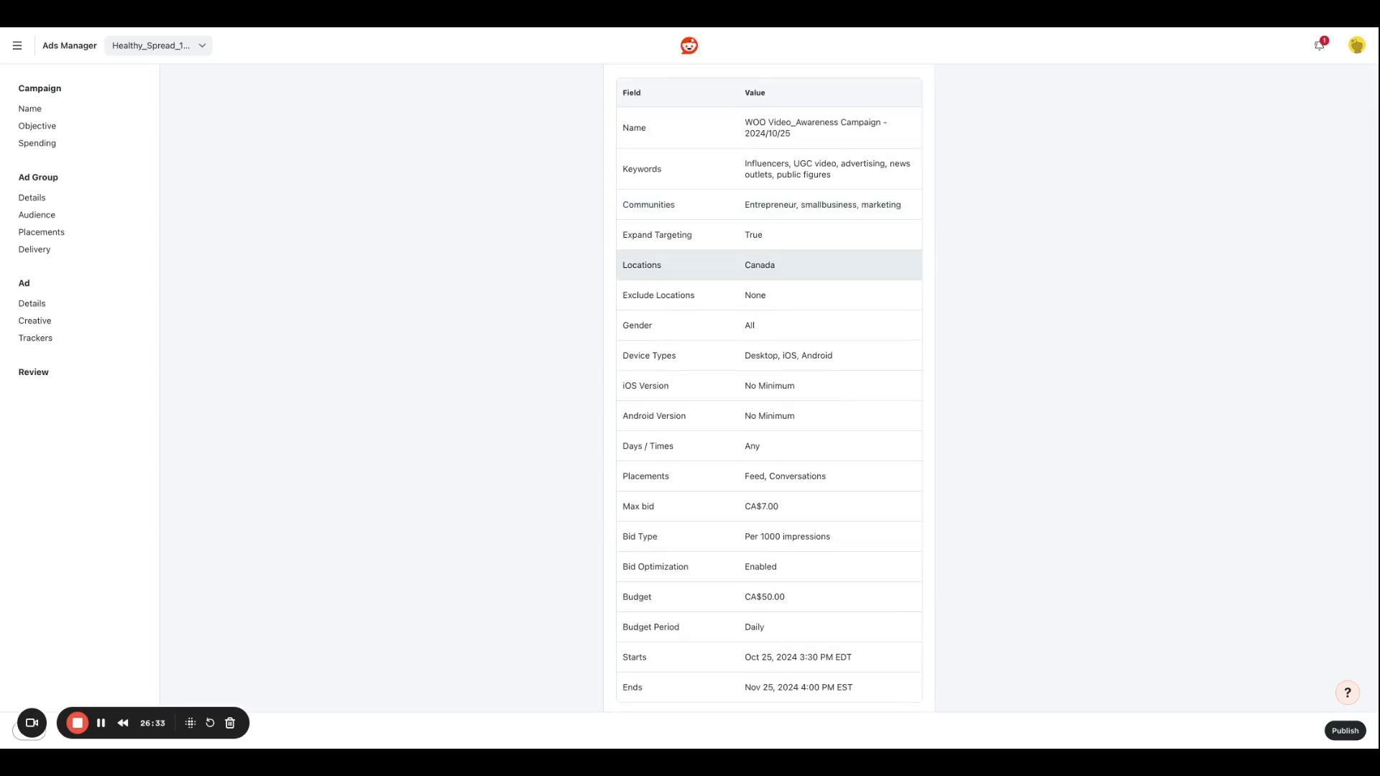
scroll(828, 259, down, 4)
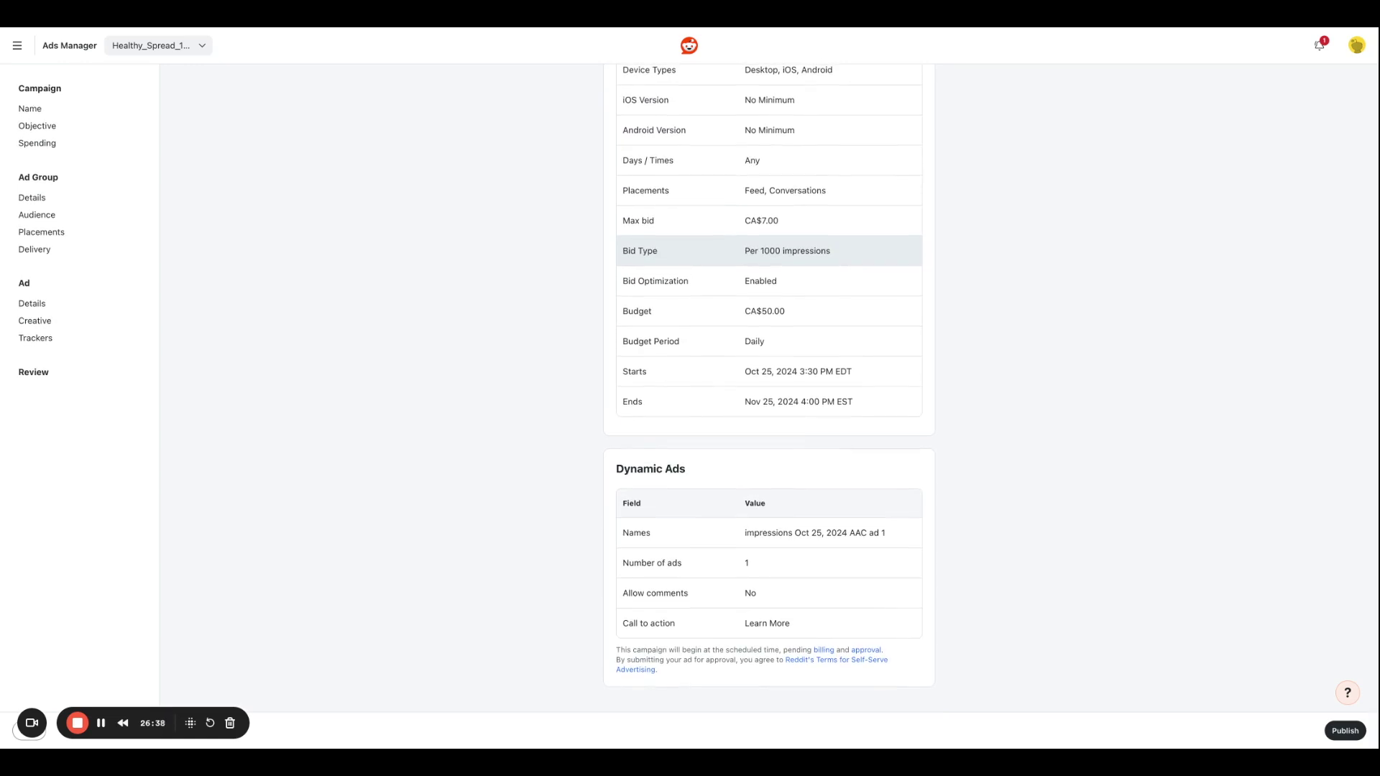
scroll(828, 251, up, 8)
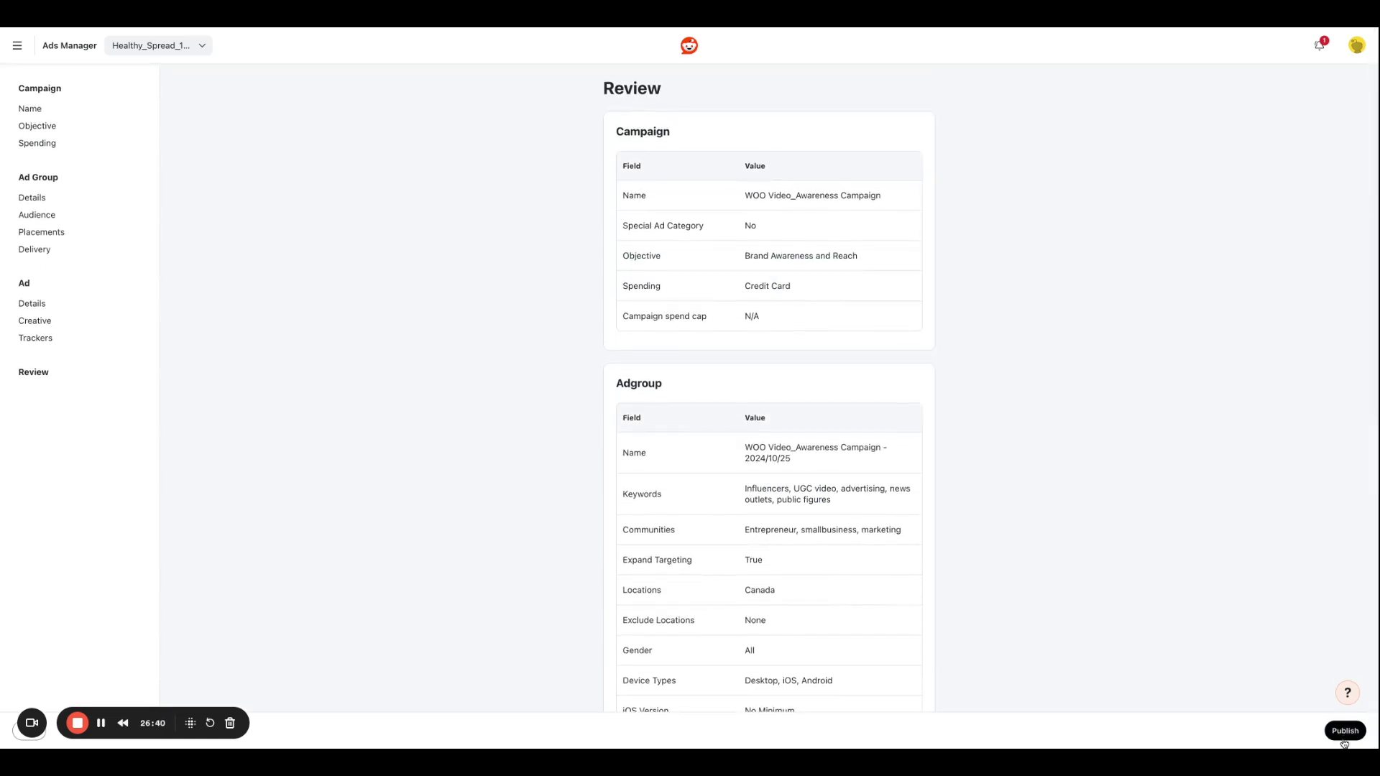